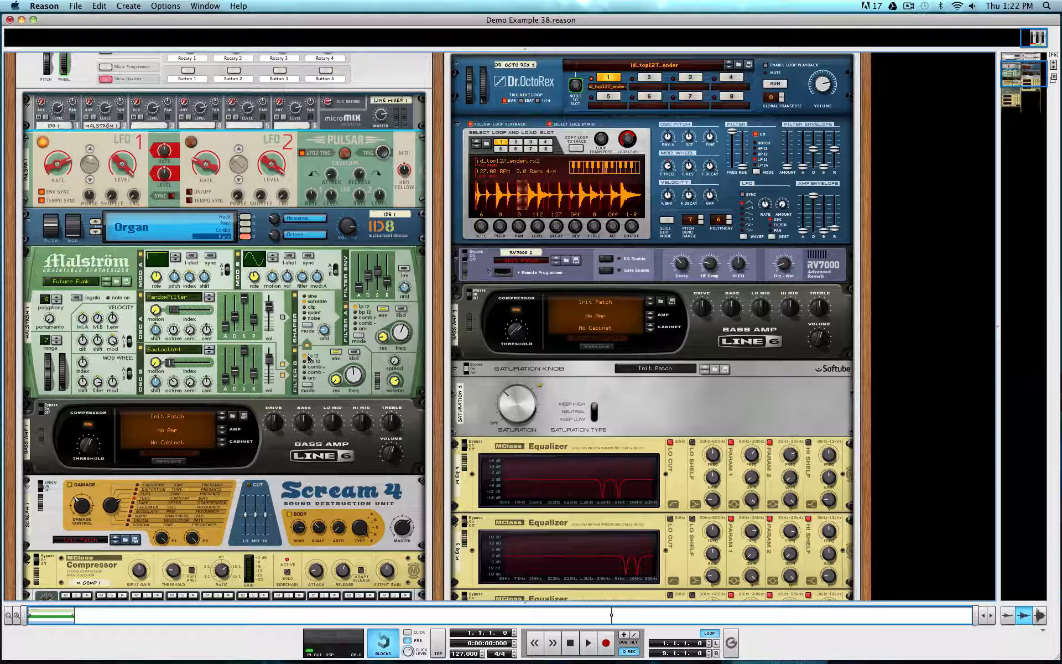
Inspect the rear cabling of the demo rack, return to the device fronts and play the song
key("Tab")
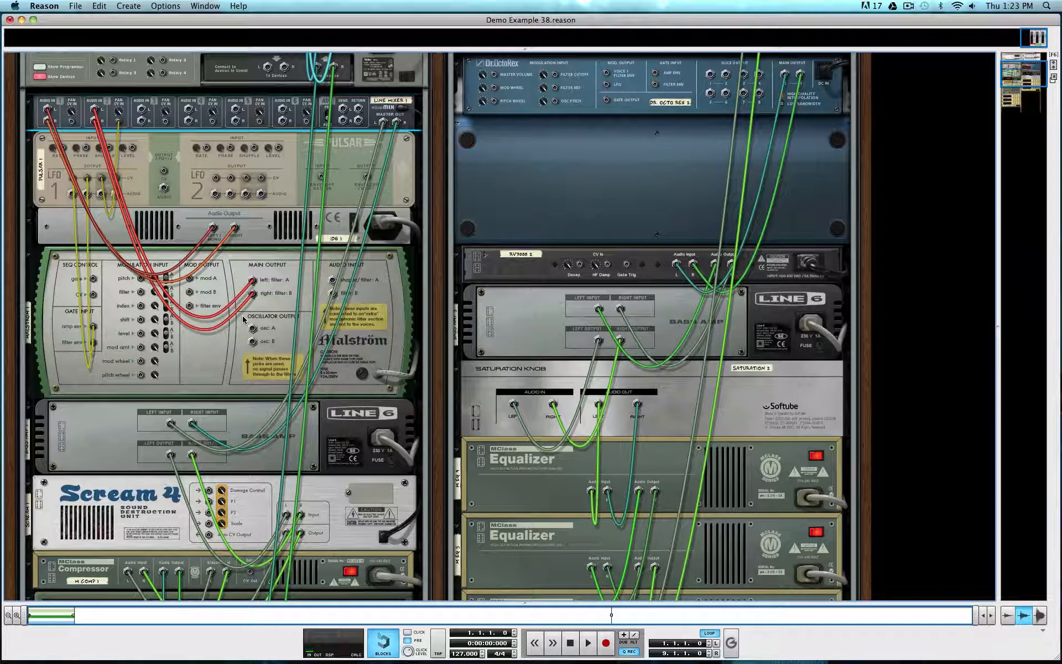
key("Tab")
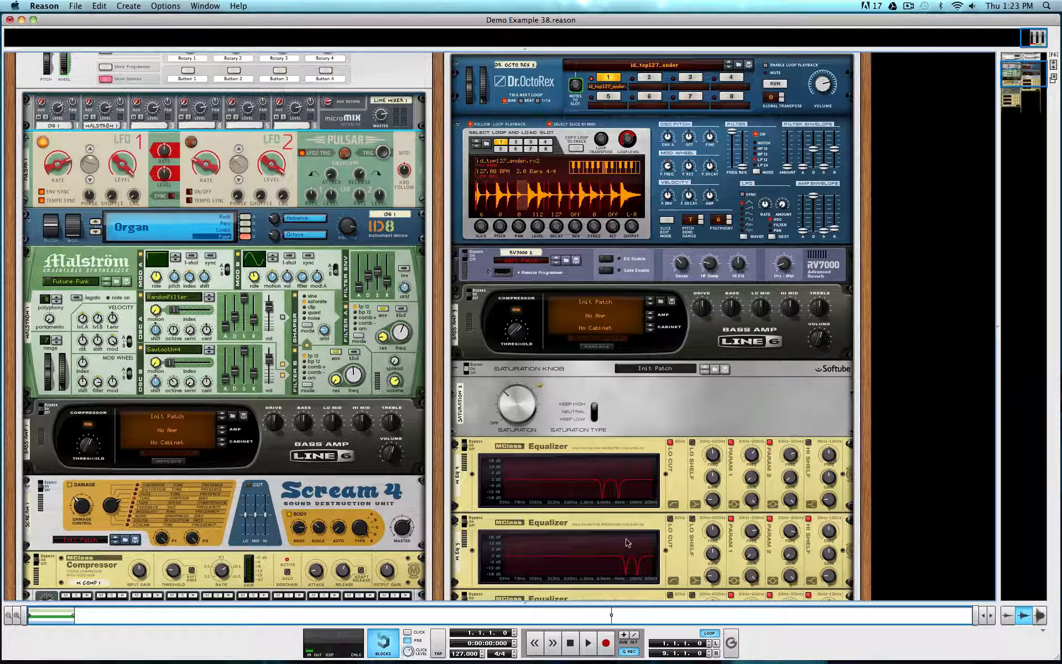
left_click_drag(582, 602, 597, 661)
left_click(588, 643)
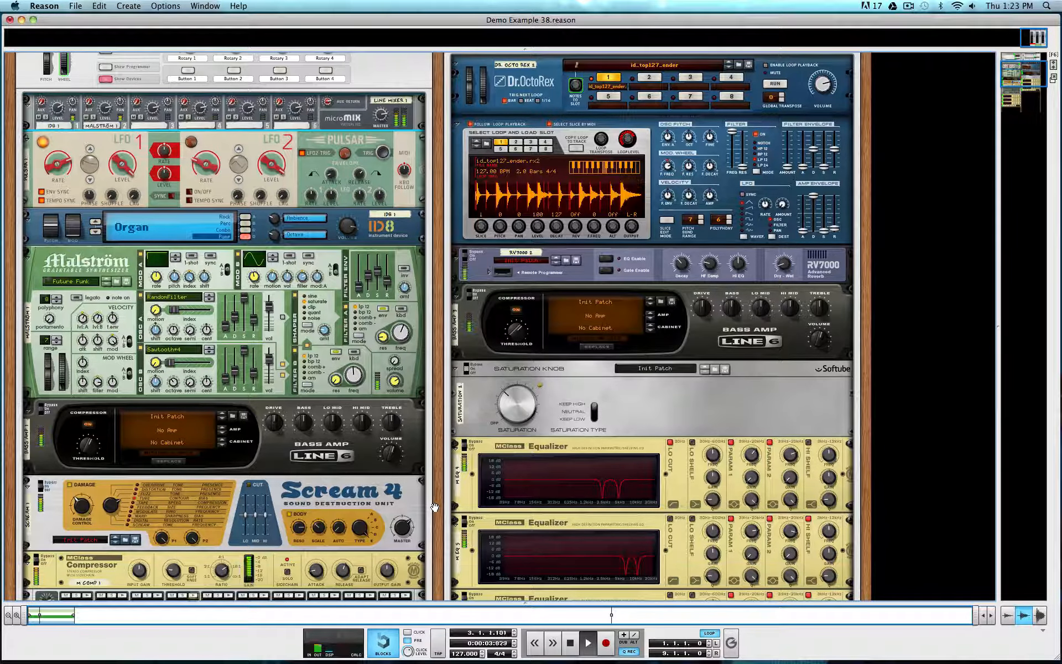
scroll(435, 507, "up", 3)
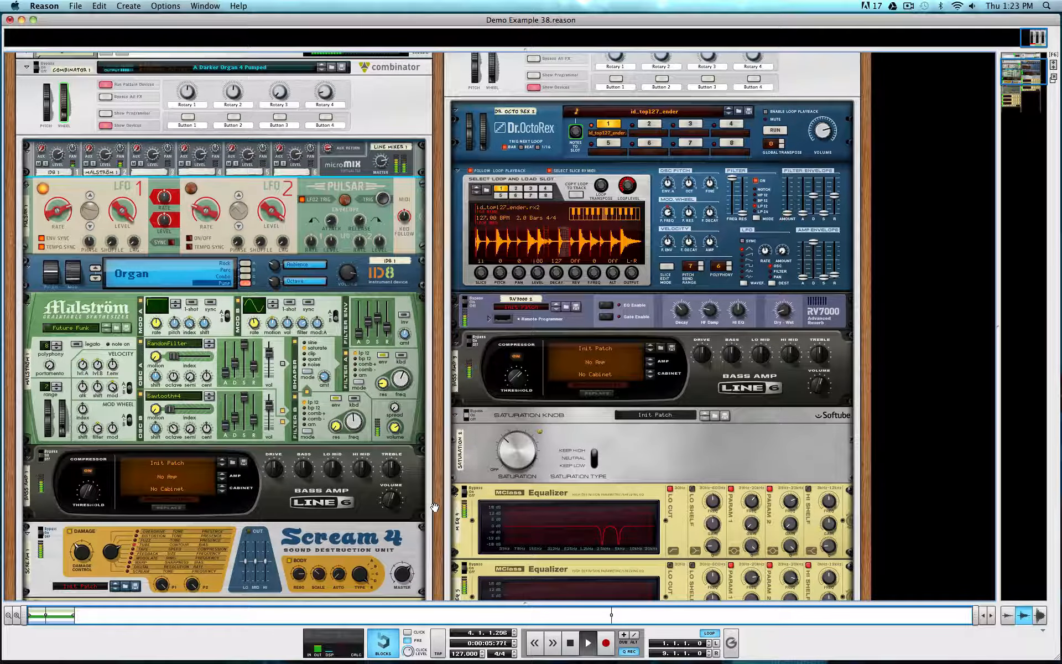
scroll(435, 507, "up", 3)
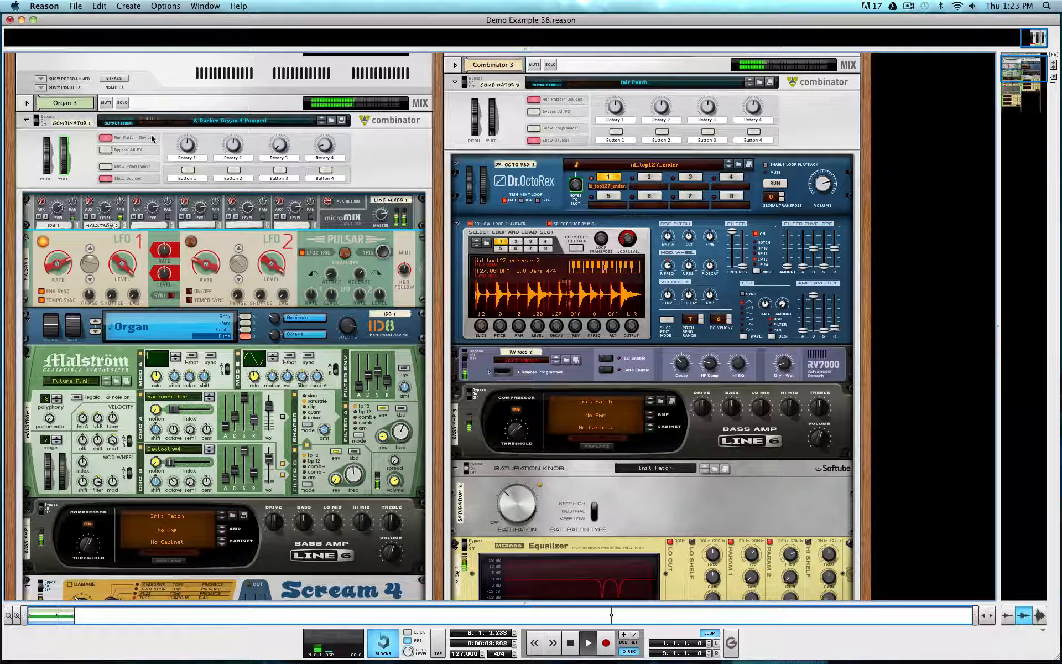
Solo the Organ 3 mix channel and play the song from the start
left_click(123, 103)
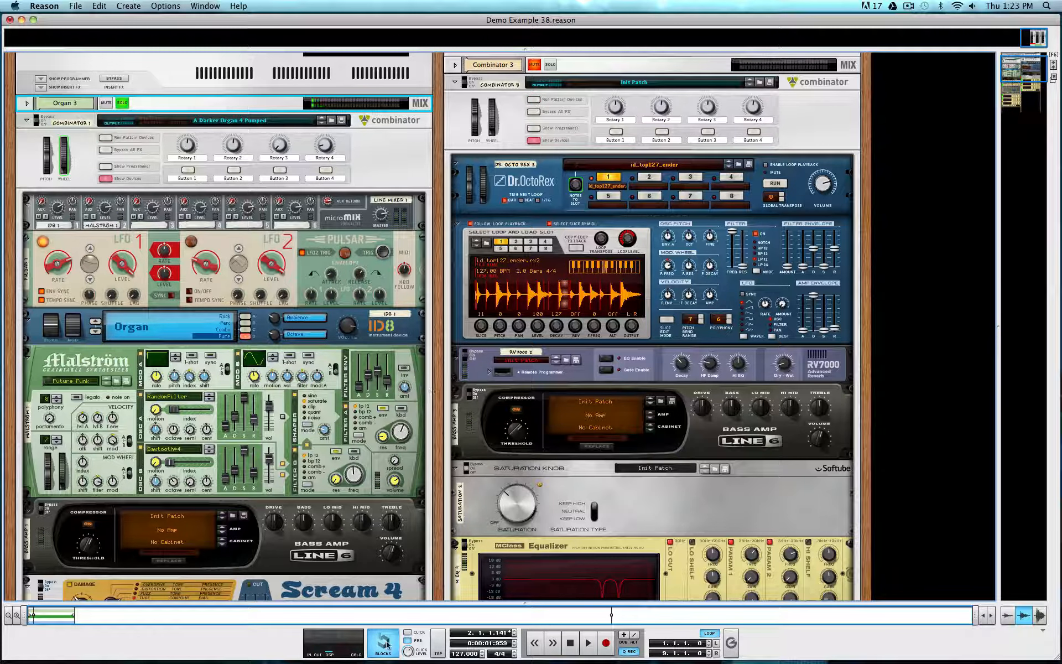
double_click(575, 645)
left_click(587, 643)
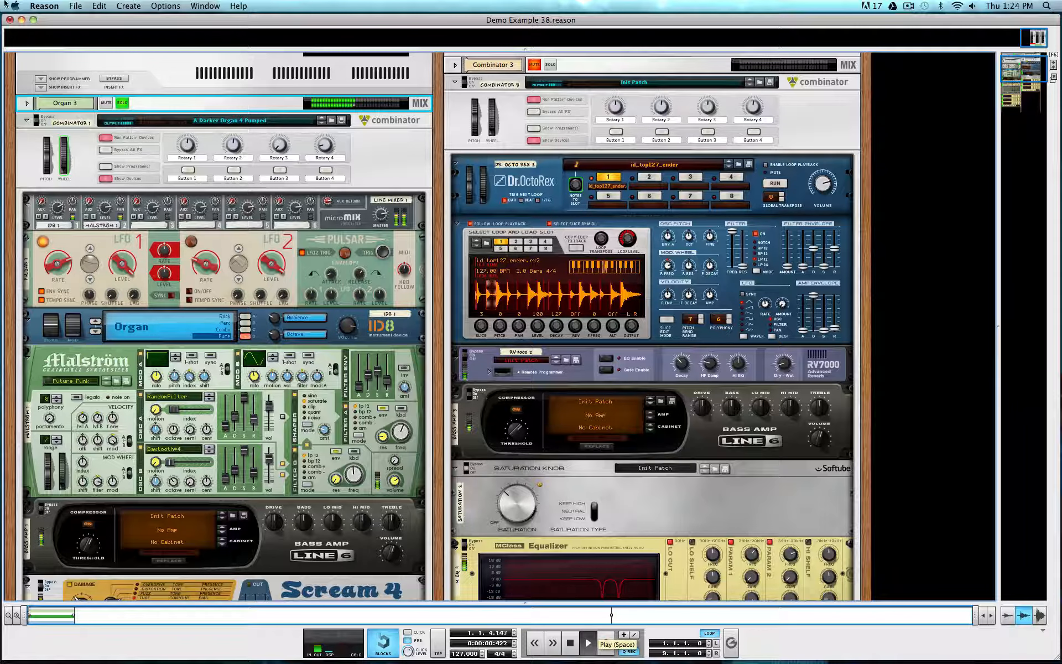
Audition the Malström and ID8 channels separately by soloing and unsoloing each on the line mixer
left_click(94, 218)
left_click(93, 216)
left_click(45, 217)
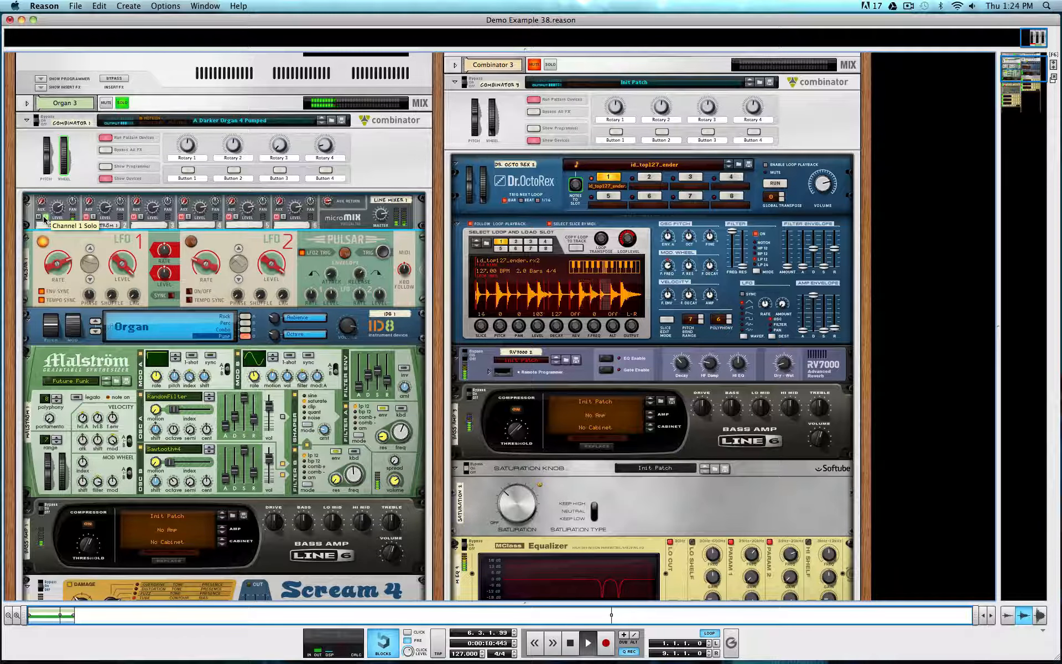
left_click(45, 216)
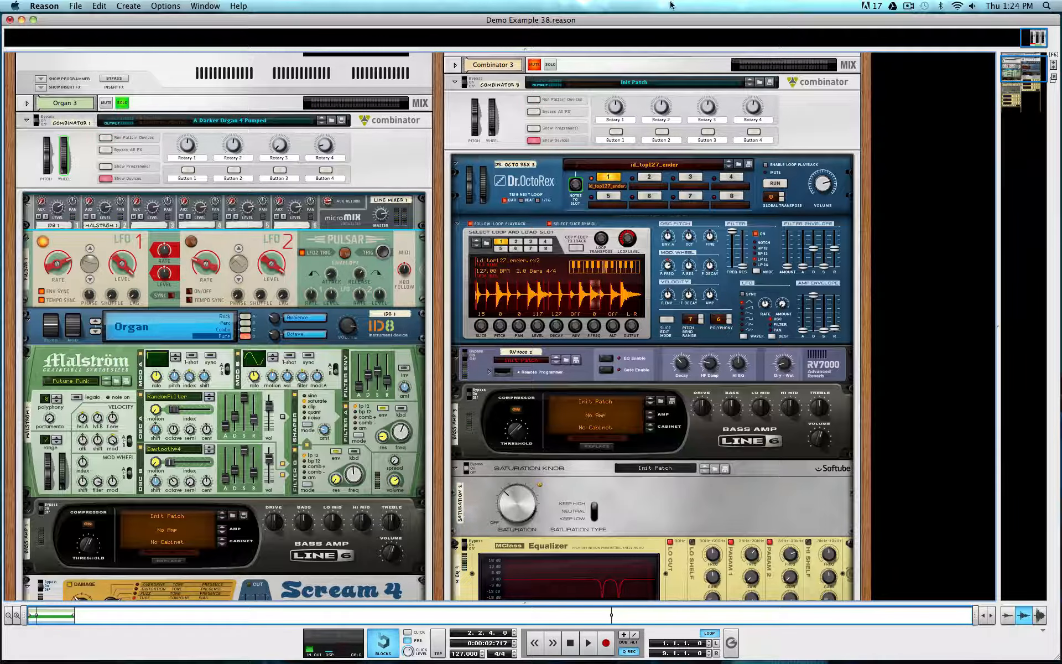
Move the demo song aside, create a new empty song and expand its rack to fill the window
left_click_drag(671, 20, 0, 3)
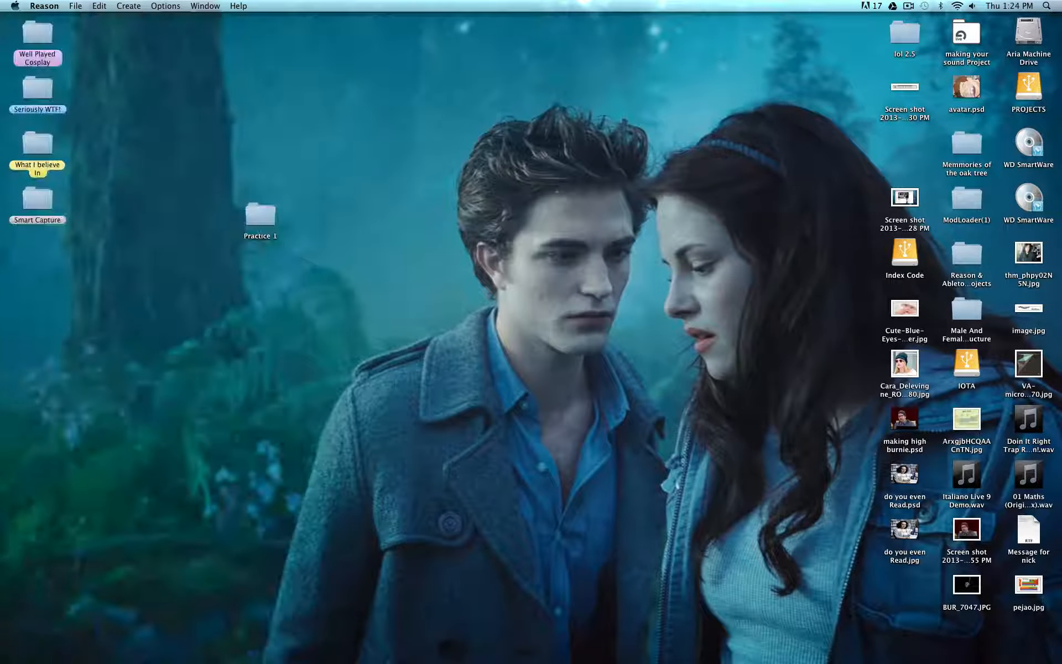
left_click(69, 5)
left_click(81, 19)
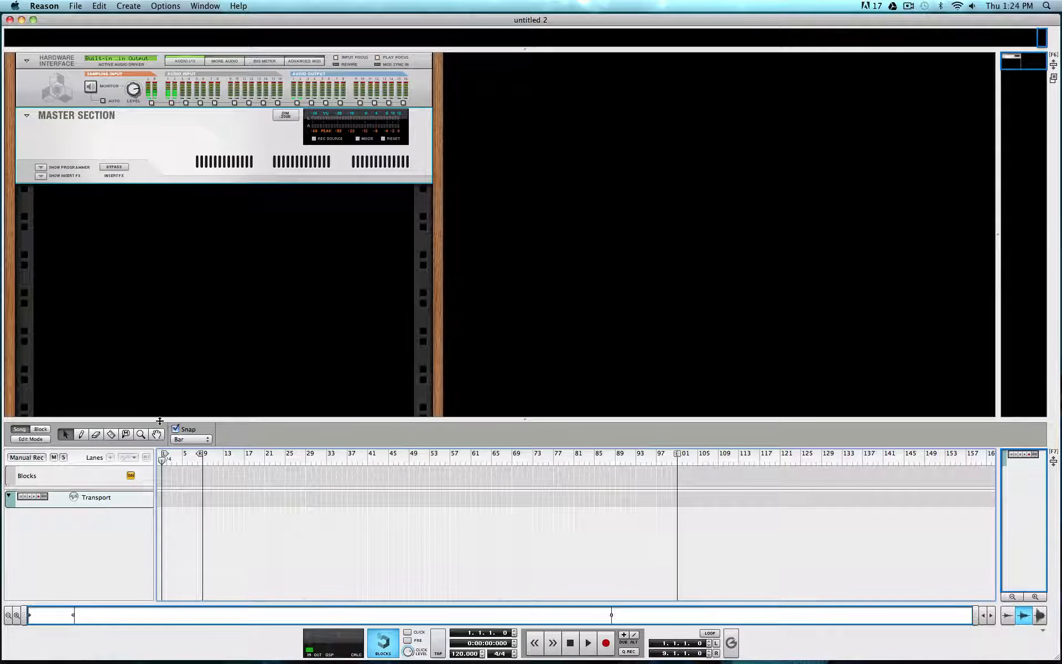
key("F6")
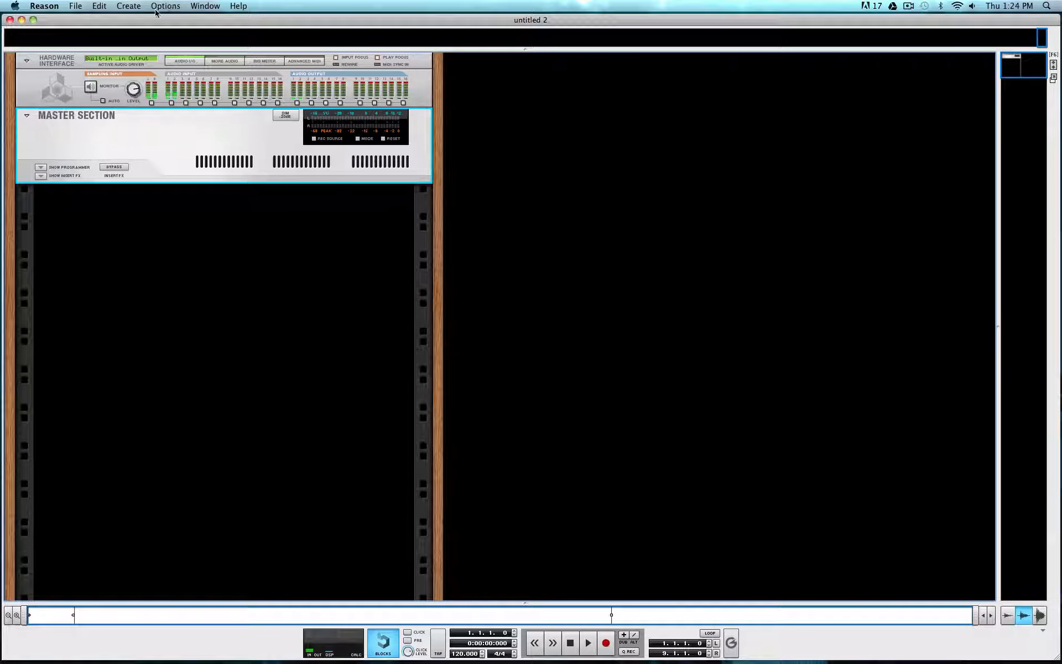
left_click_drag(153, 19, 152, 16)
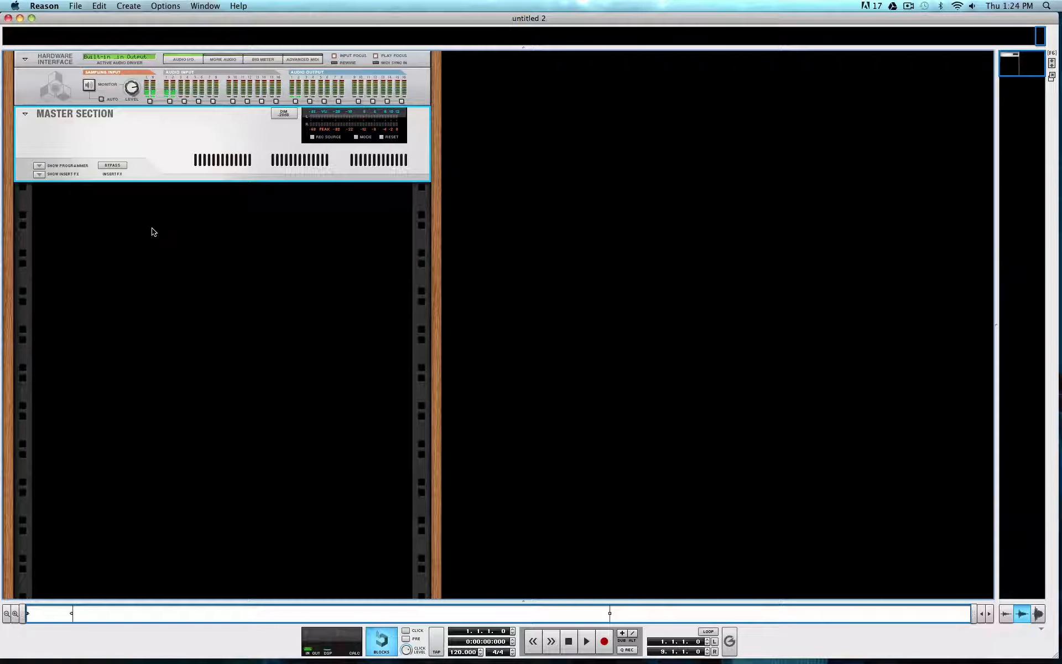
right_click(153, 232)
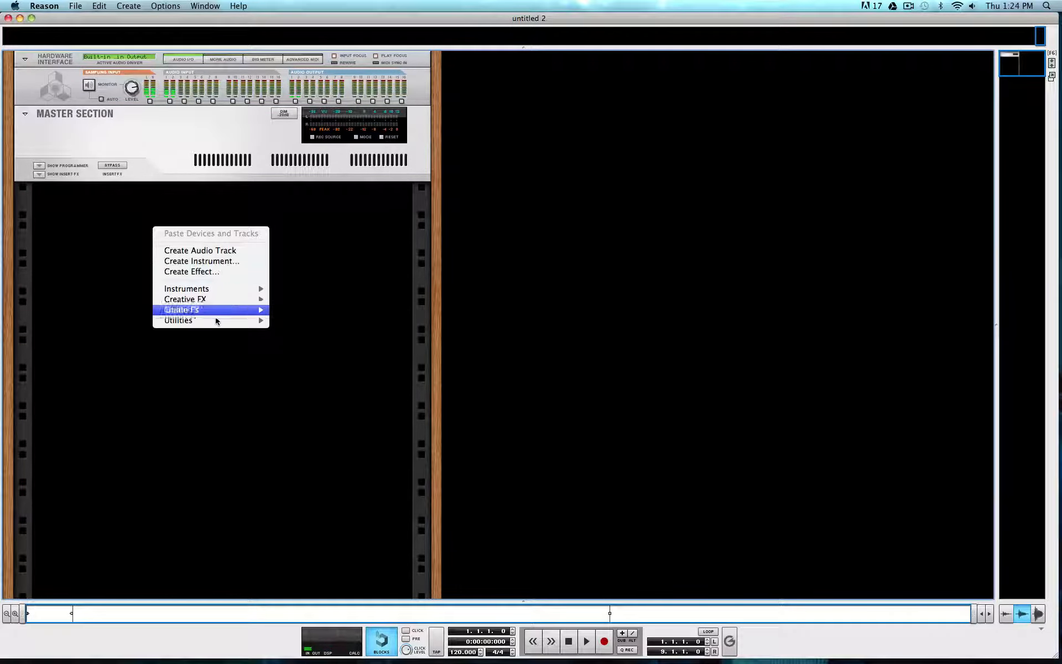
mouse_move(217, 320)
left_click(306, 320)
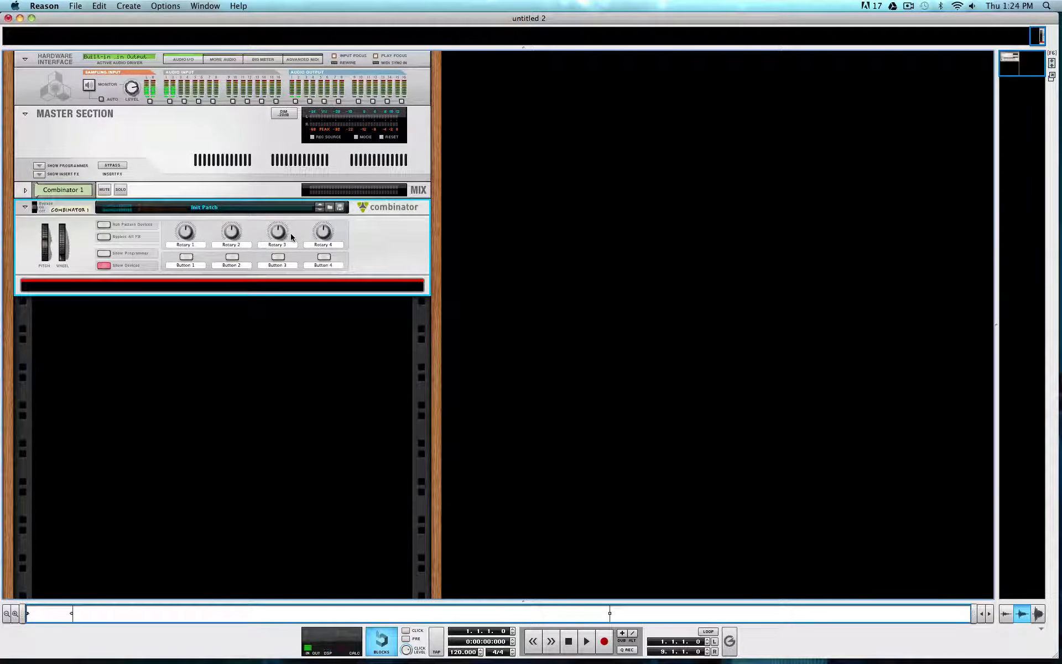
key("super+z")
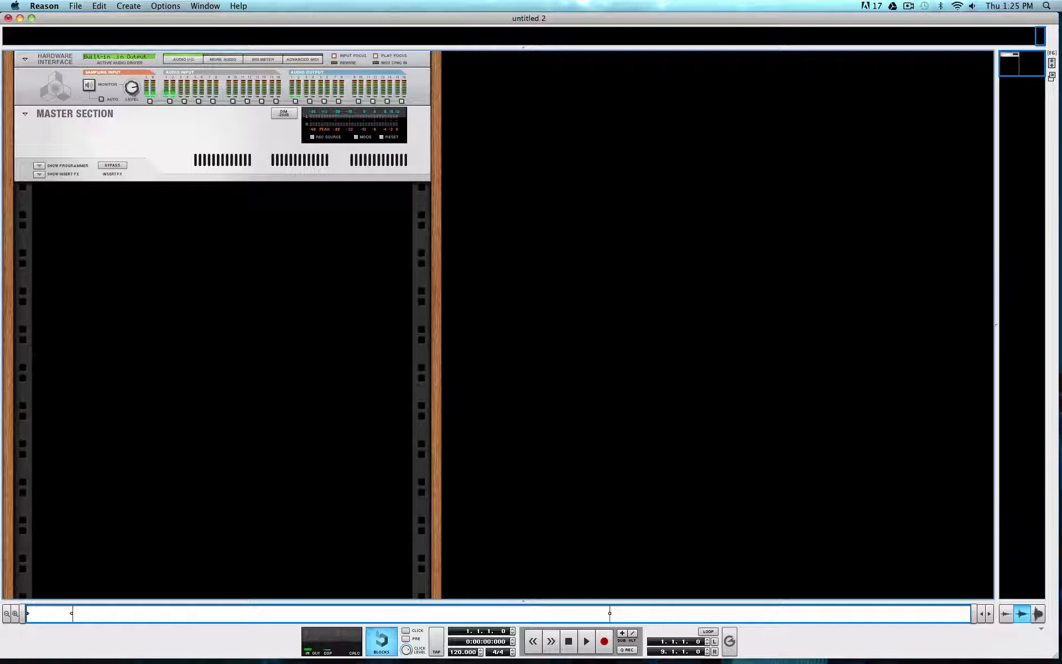
Show the Tool Window over the empty rack to look at it, and close it
key("F8")
left_click_drag(351, 54, 281, 214)
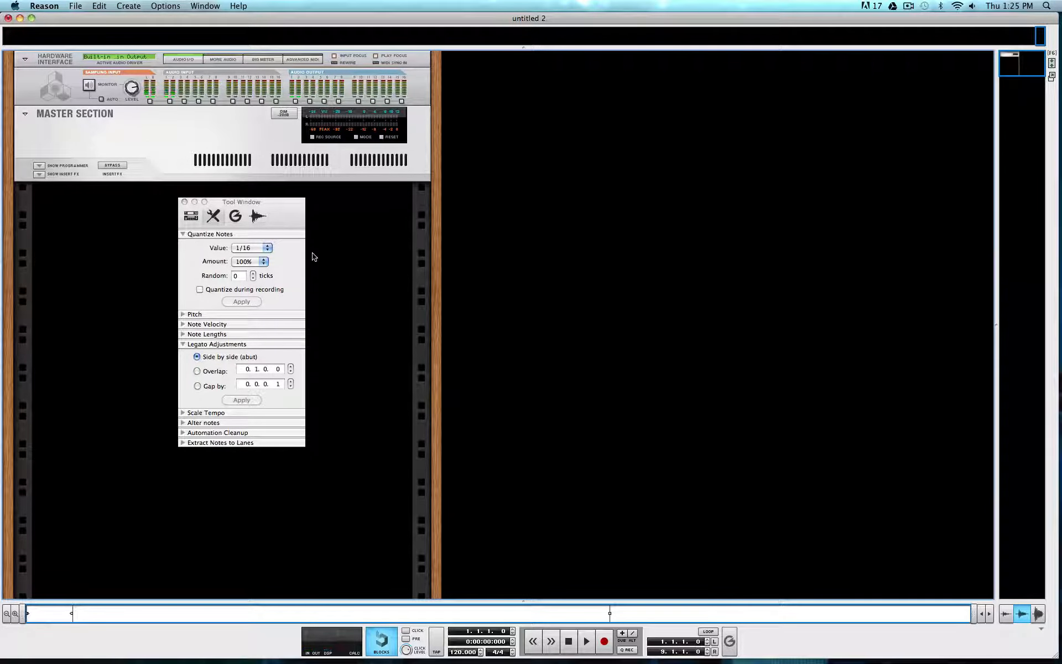
key("F8")
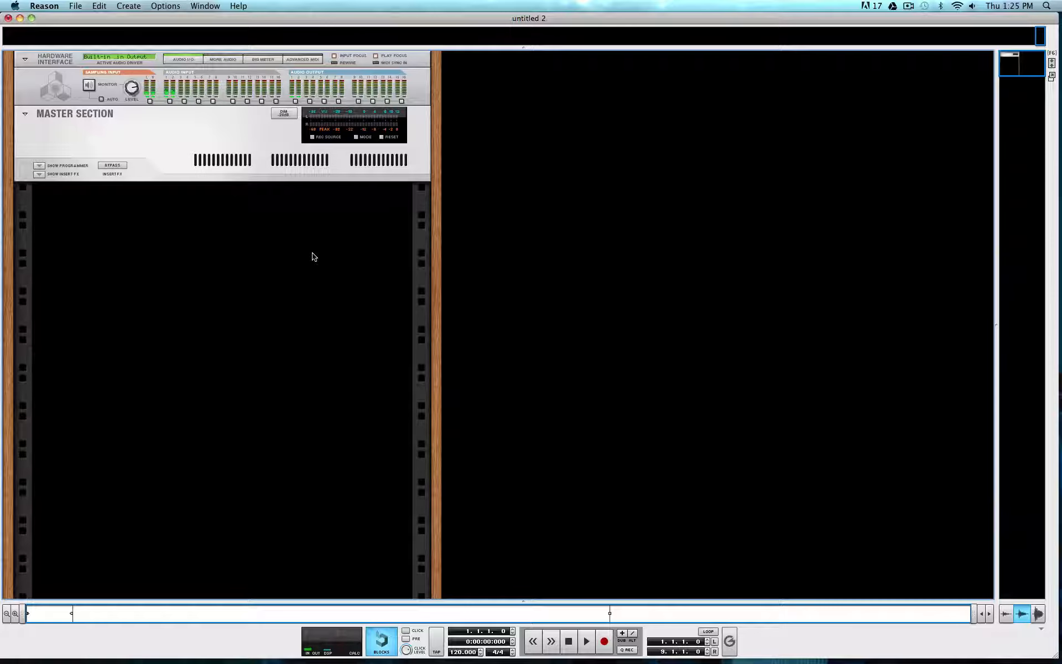
key("F8")
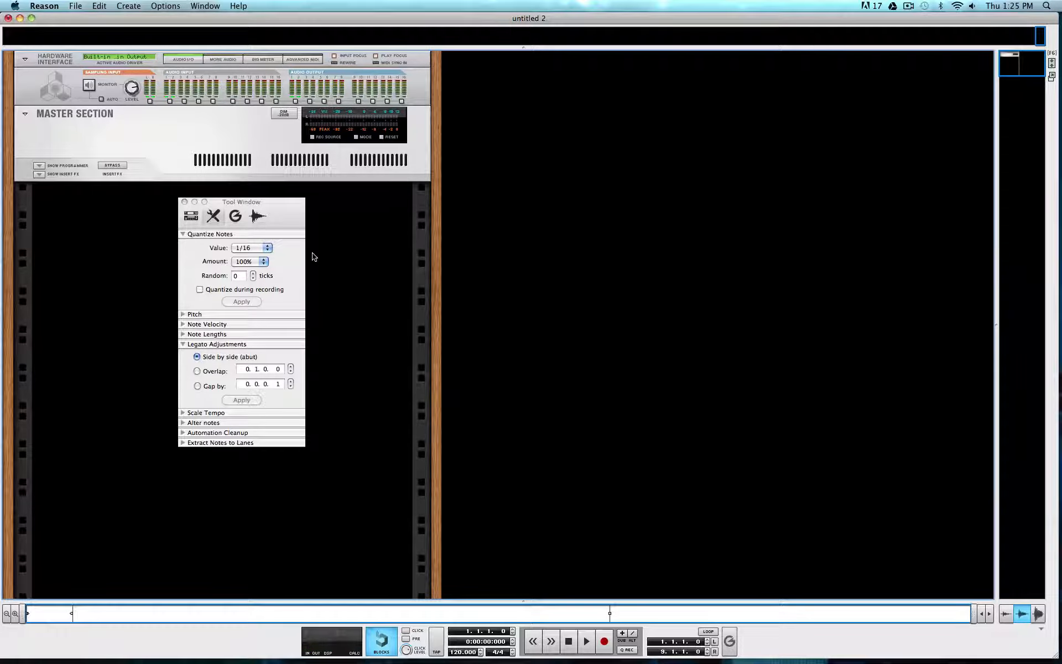
left_click(184, 201)
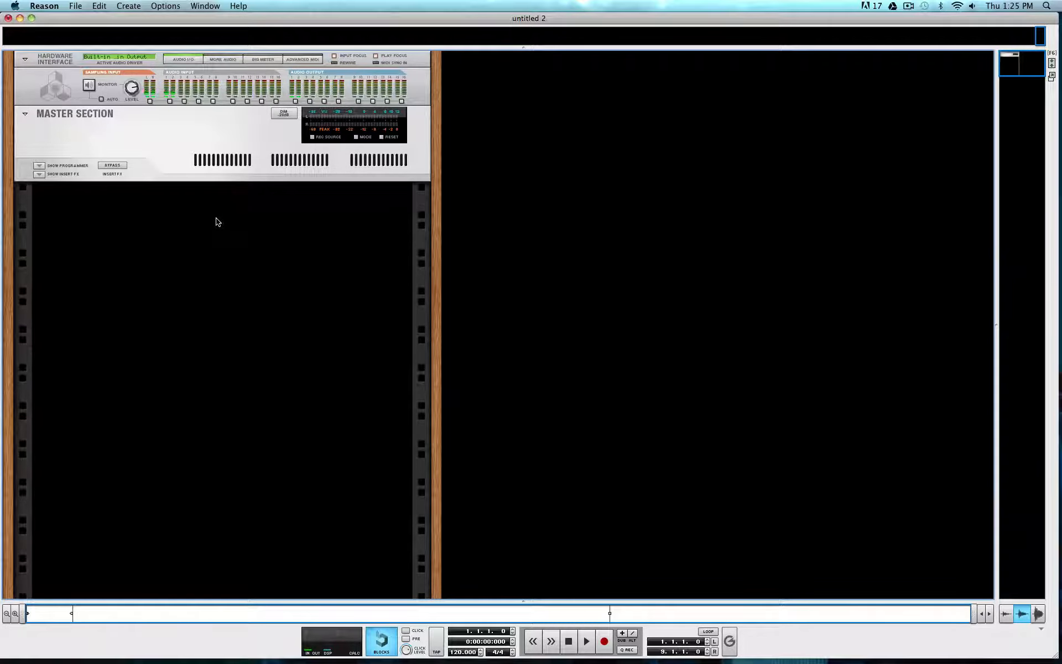
Create a Combinator in the empty rack and add a Line Mixer 6:2 inside it
right_click(216, 218)
mouse_move(253, 313)
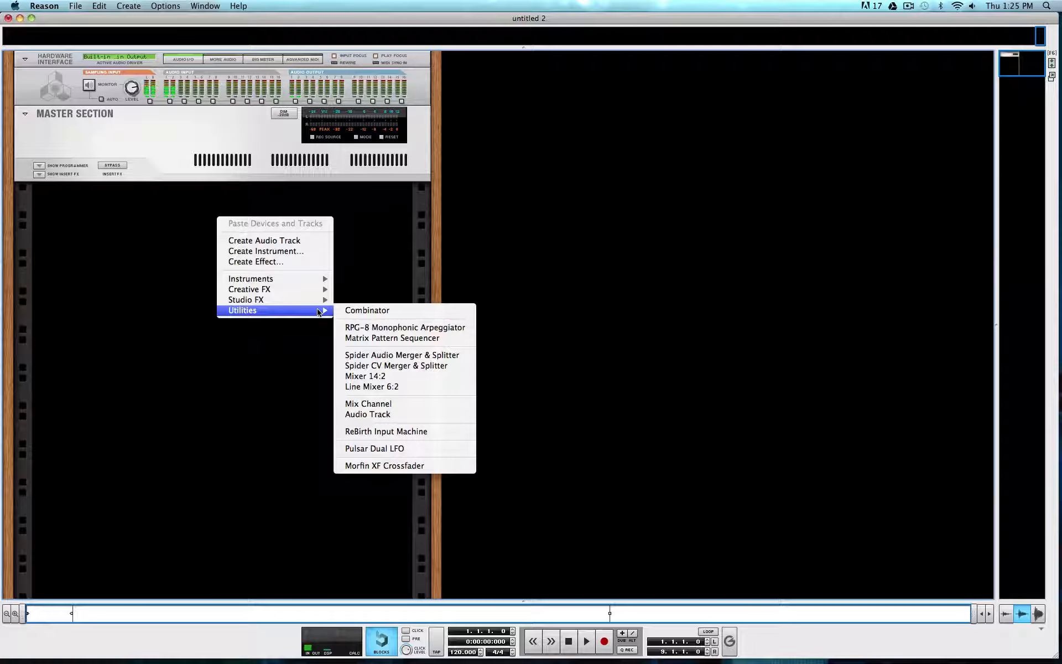
left_click(358, 311)
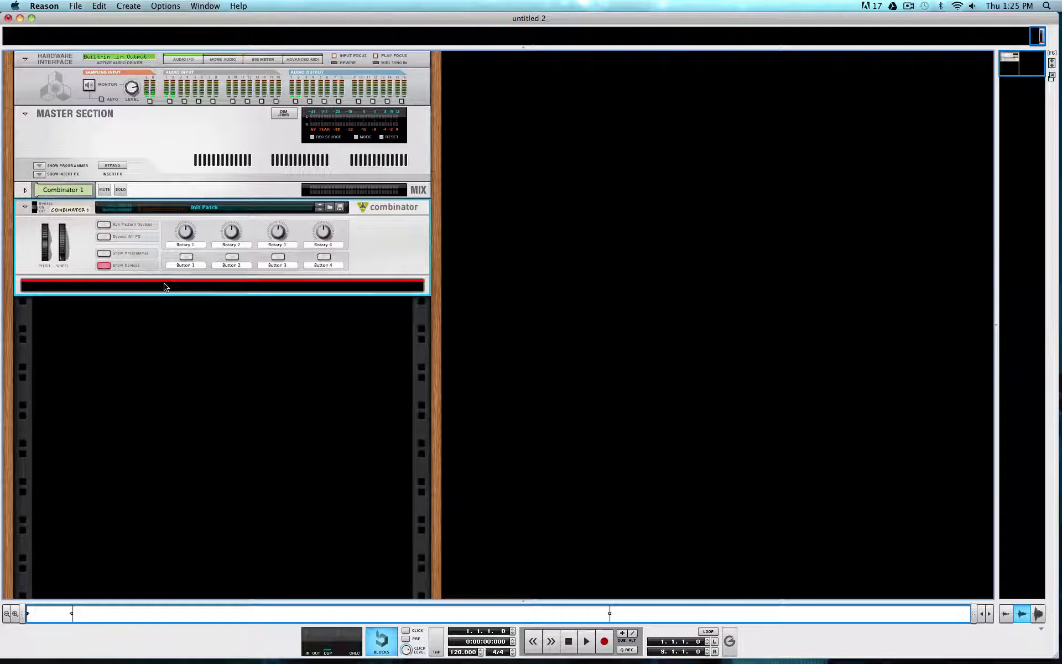
right_click(165, 285)
mouse_move(256, 385)
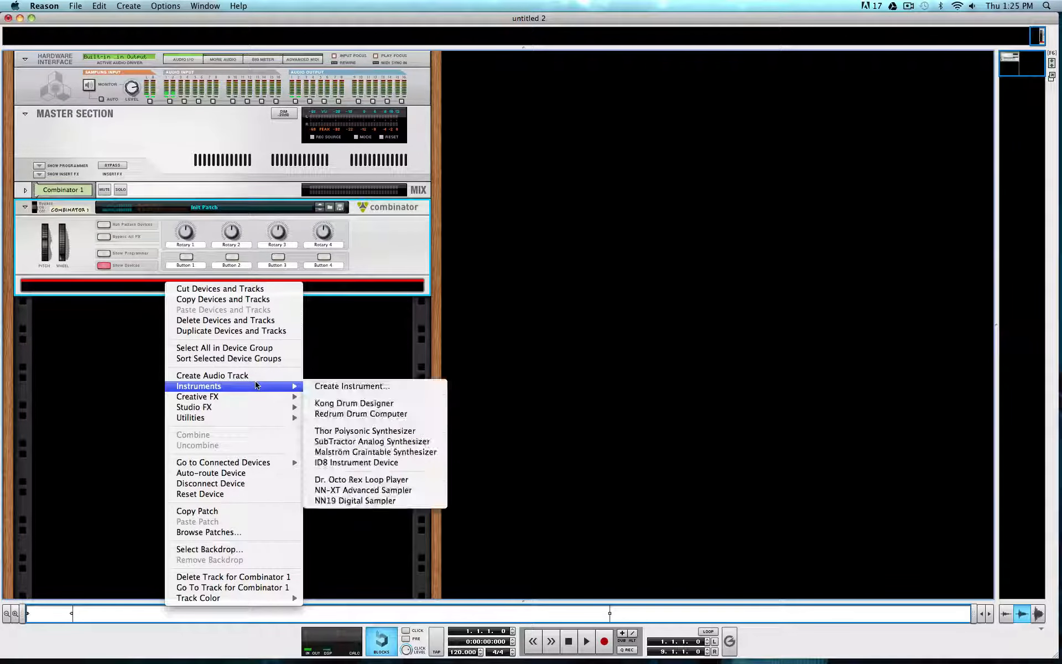
mouse_move(249, 419)
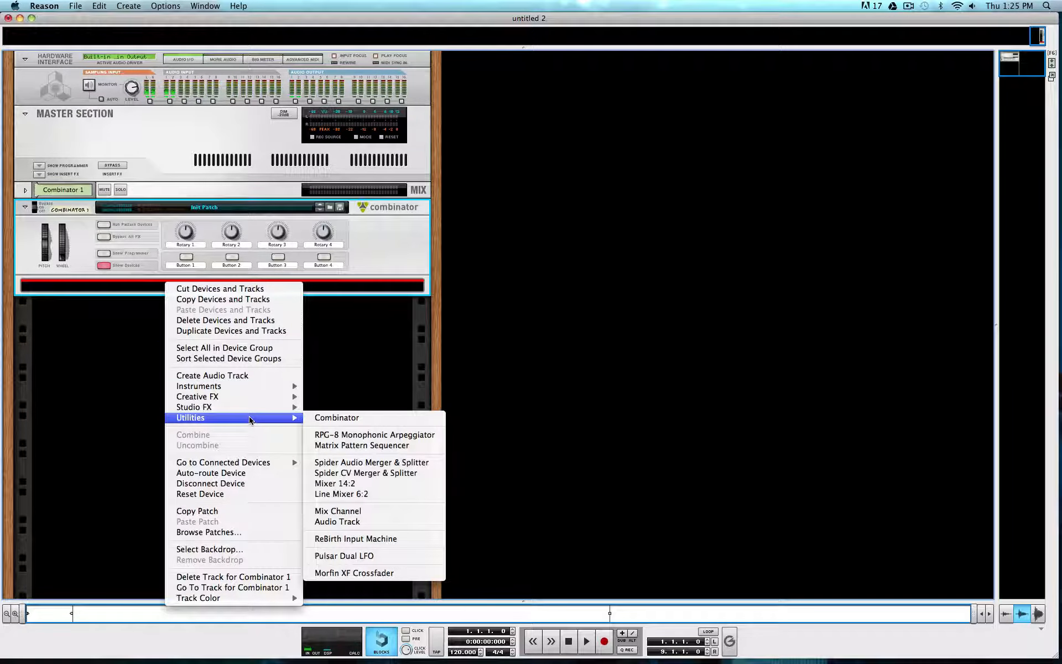
left_click(385, 494)
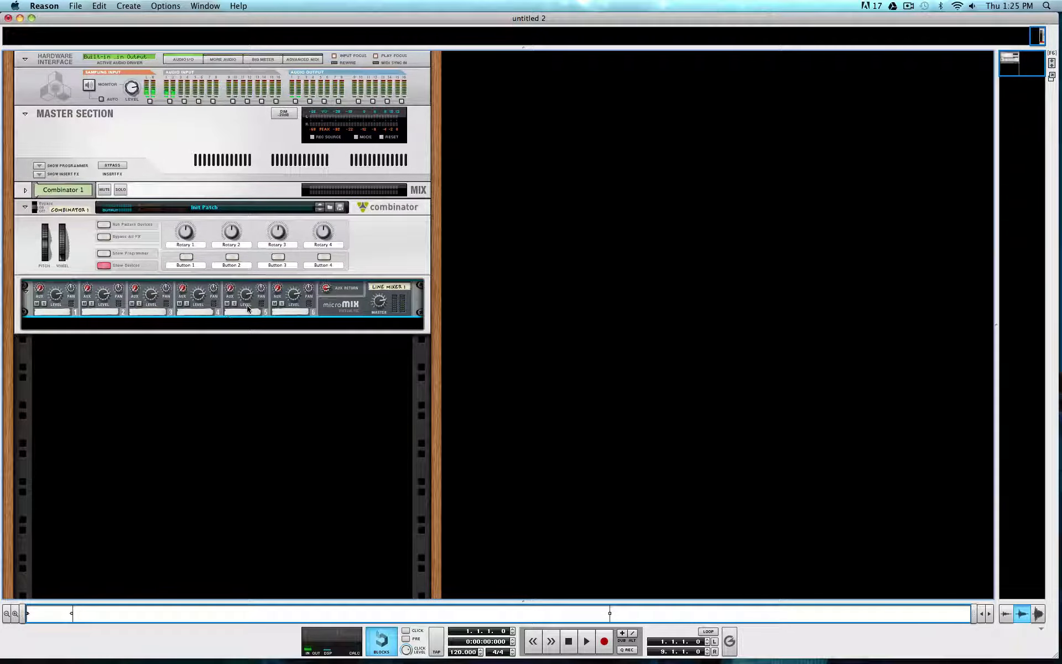
Add a Pulsar Dual LFO below the line mixer inside the Combinator
right_click(335, 308)
mouse_move(360, 439)
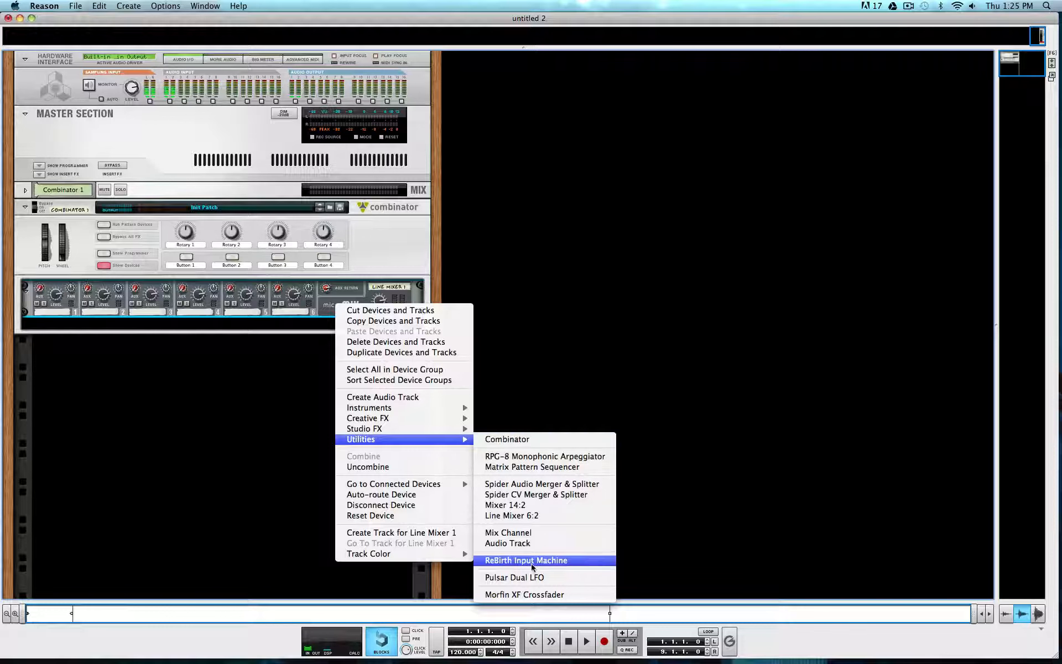
left_click(520, 578)
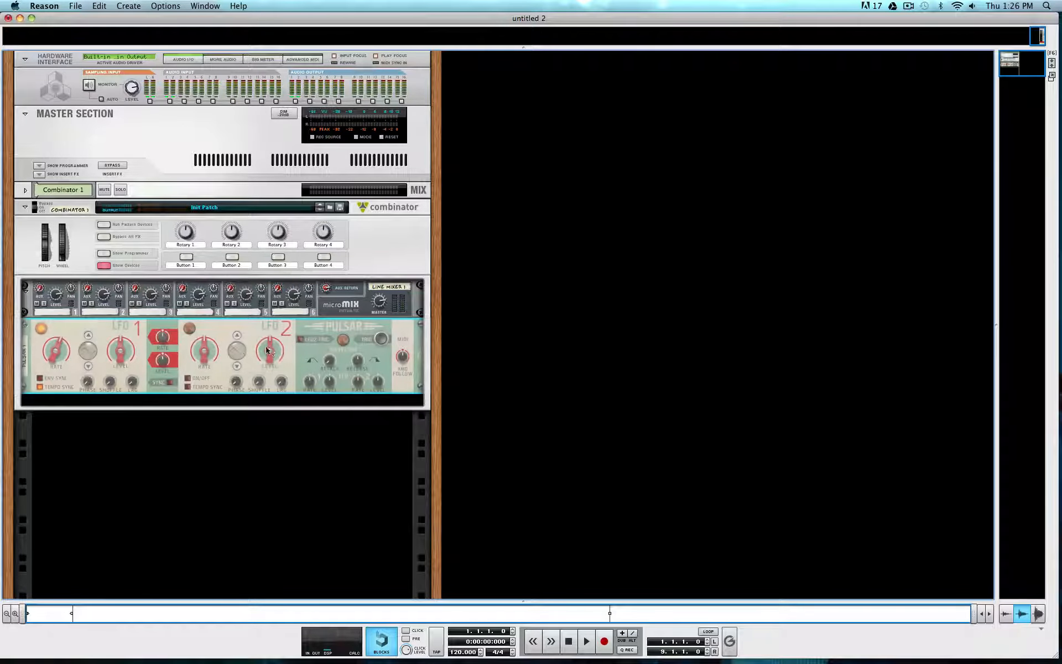
Add an ID8 Instrument Device below the Pulsar and choose the fourth Organ sound for it
right_click(298, 367)
mouse_move(383, 467)
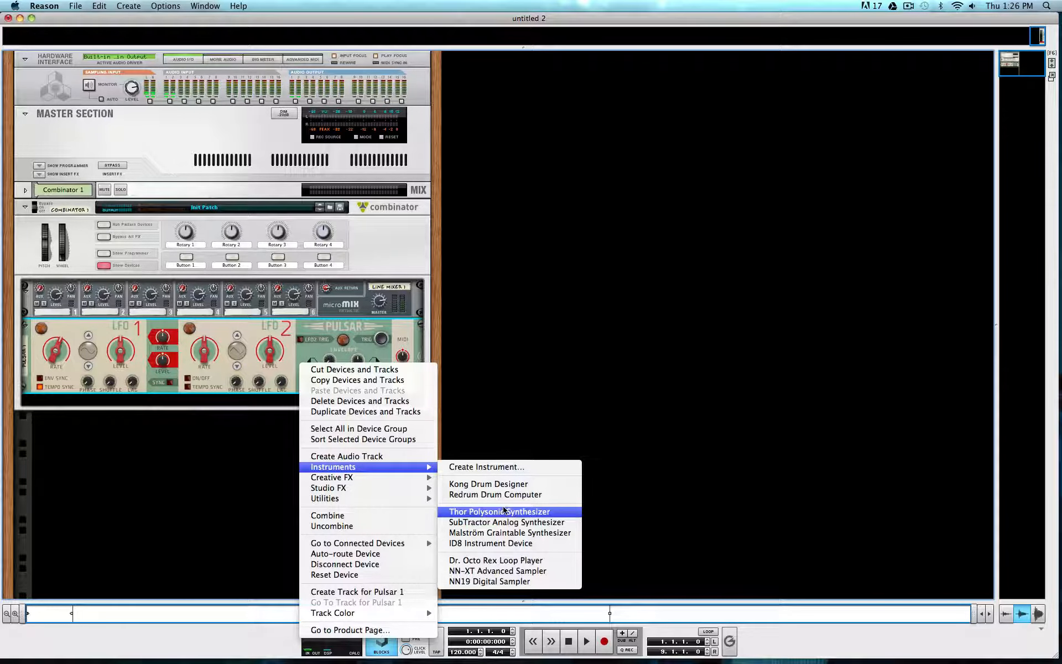
left_click(487, 545)
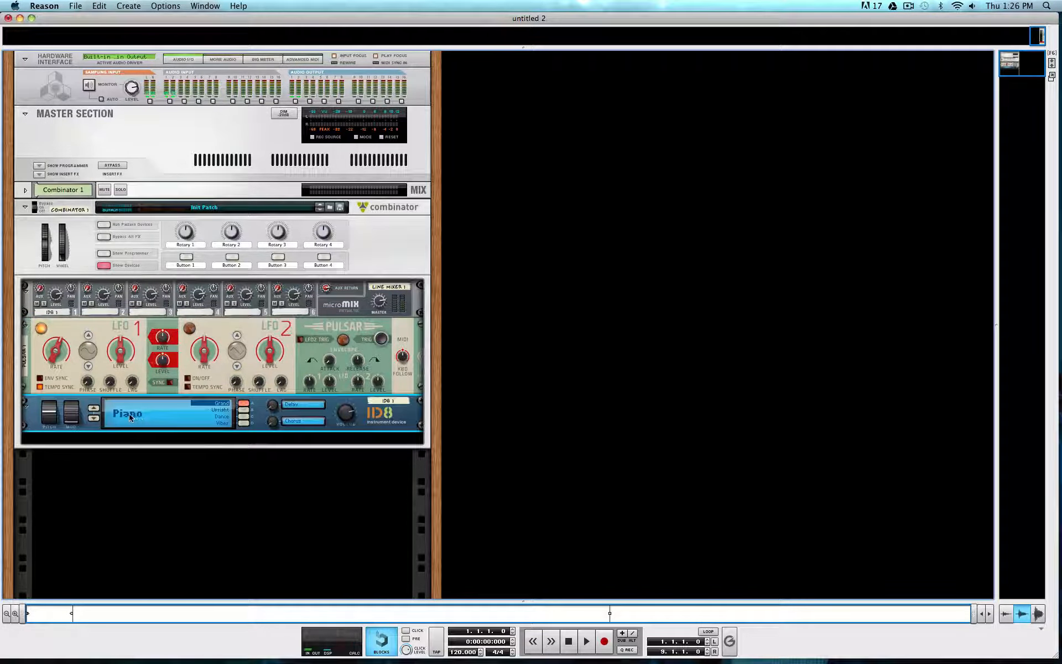
left_click(94, 418)
left_click(93, 419)
left_click(244, 424)
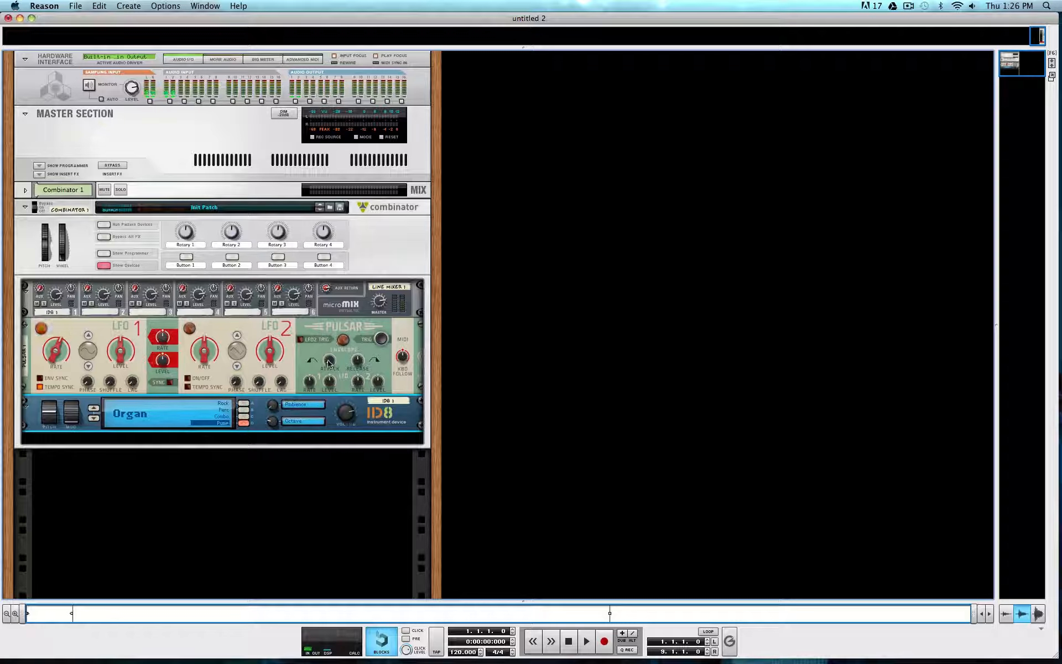
mouse_move(276, 397)
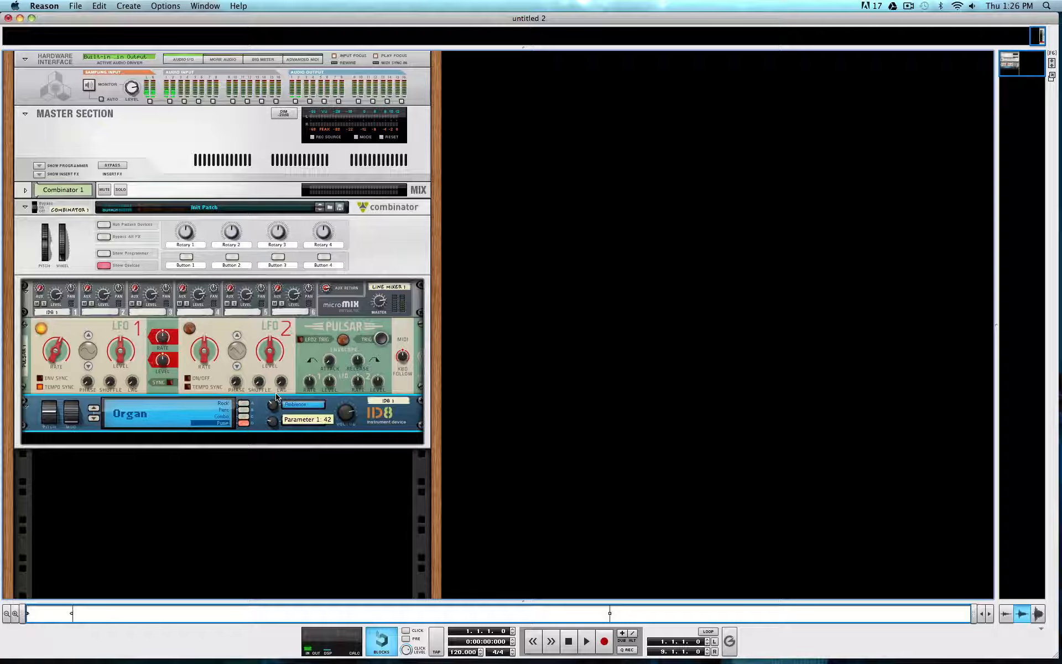
mouse_move(271, 421)
left_click_drag(273, 421, 273, 419)
Add a Malström Graintable Synthesizer below the ID8 inside the Combinator
right_click(380, 421)
mouse_move(443, 489)
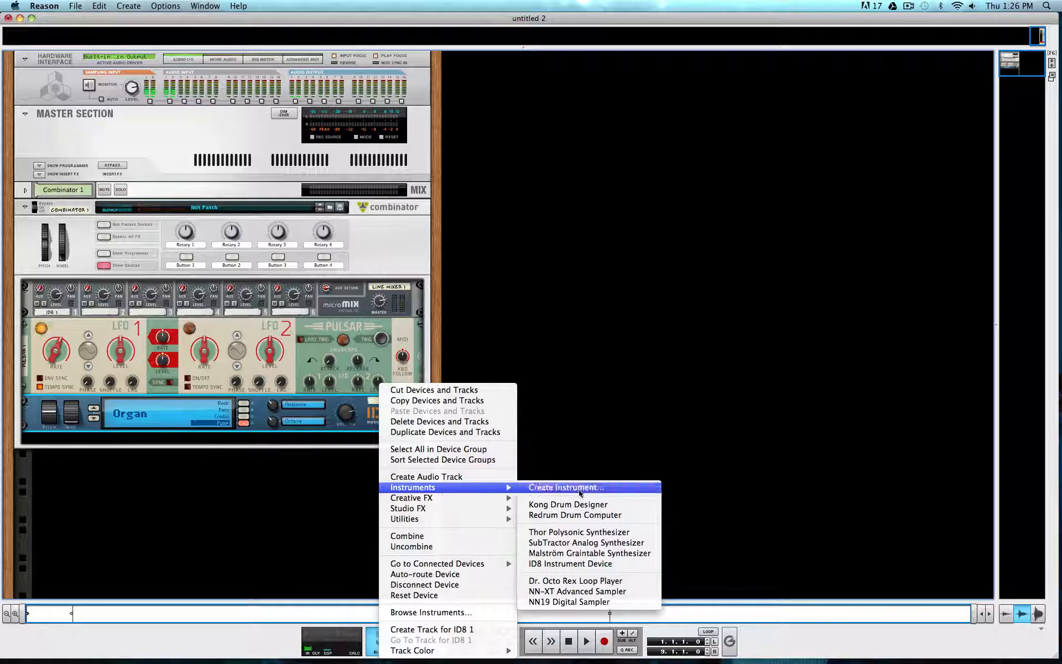
left_click(572, 553)
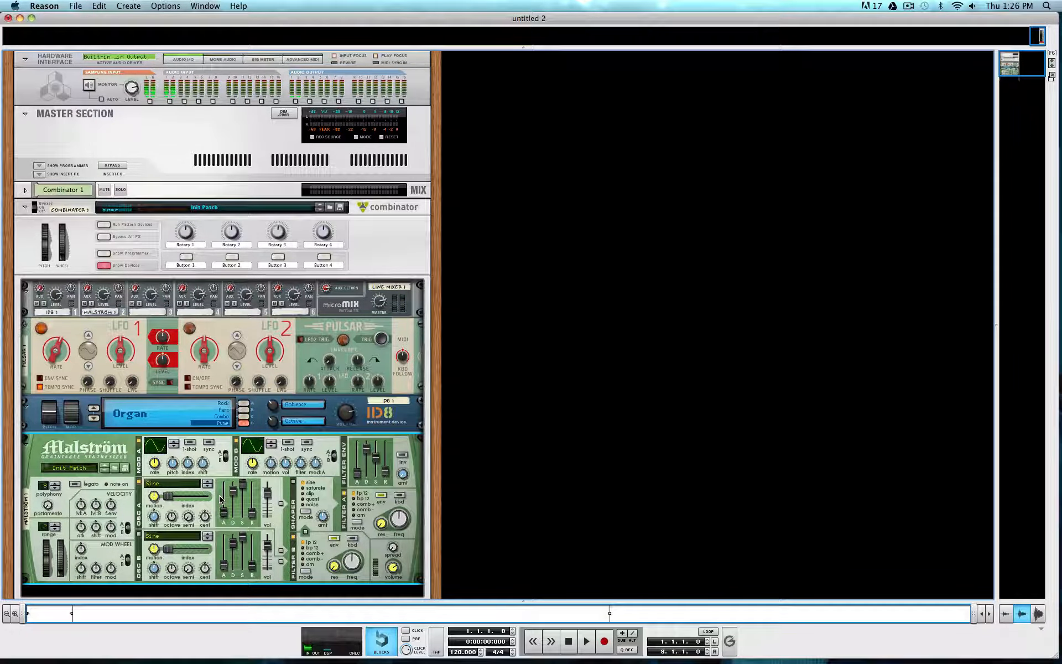
Connect two CV outputs of Pulsar's LFO 1 to the Malström's amp env and filter env gate inputs on the rack's rear
key("Tab")
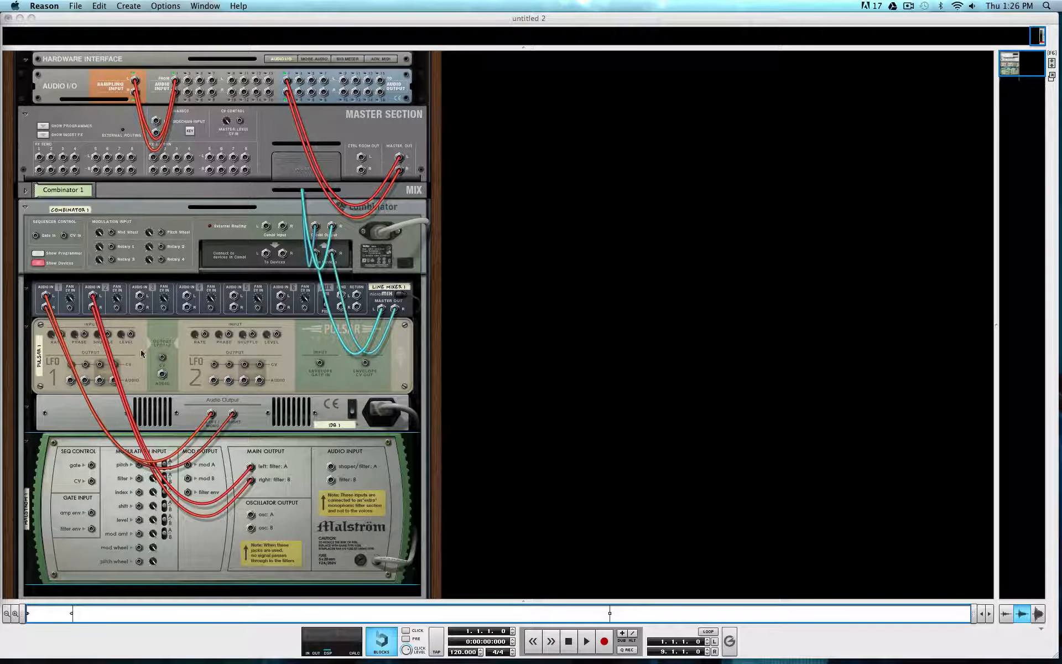
left_click(112, 410)
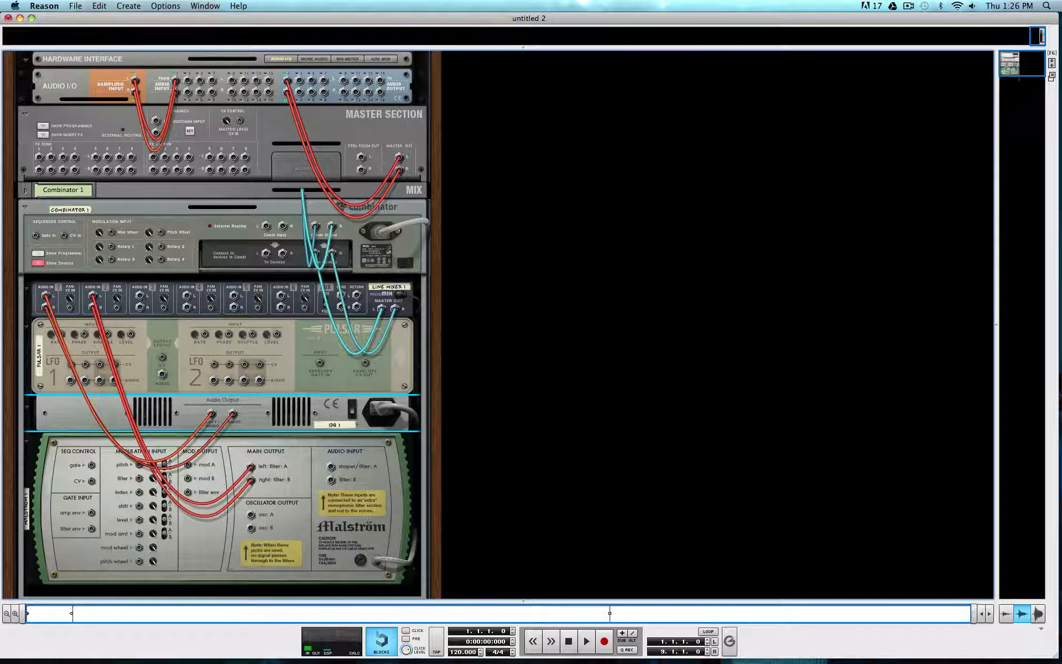
left_click(72, 386)
left_click_drag(72, 387, 85, 366)
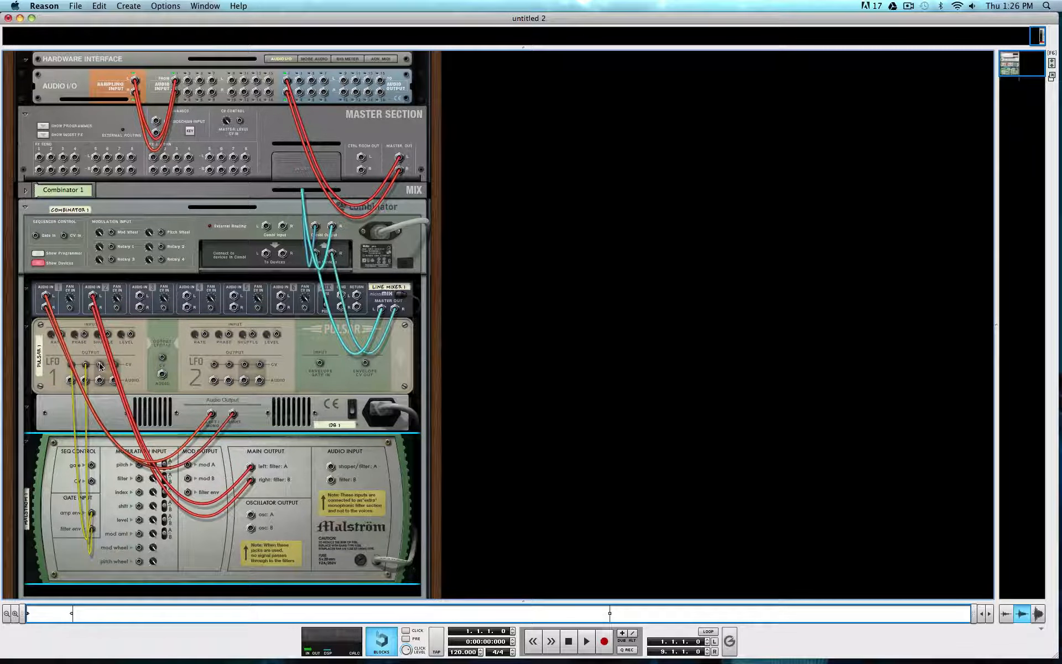
Connect the third CV output of Pulsar's LFO 1 to the line mixer's channel 1 pan CV input and return to the rack front
left_click_drag(101, 366, 118, 315)
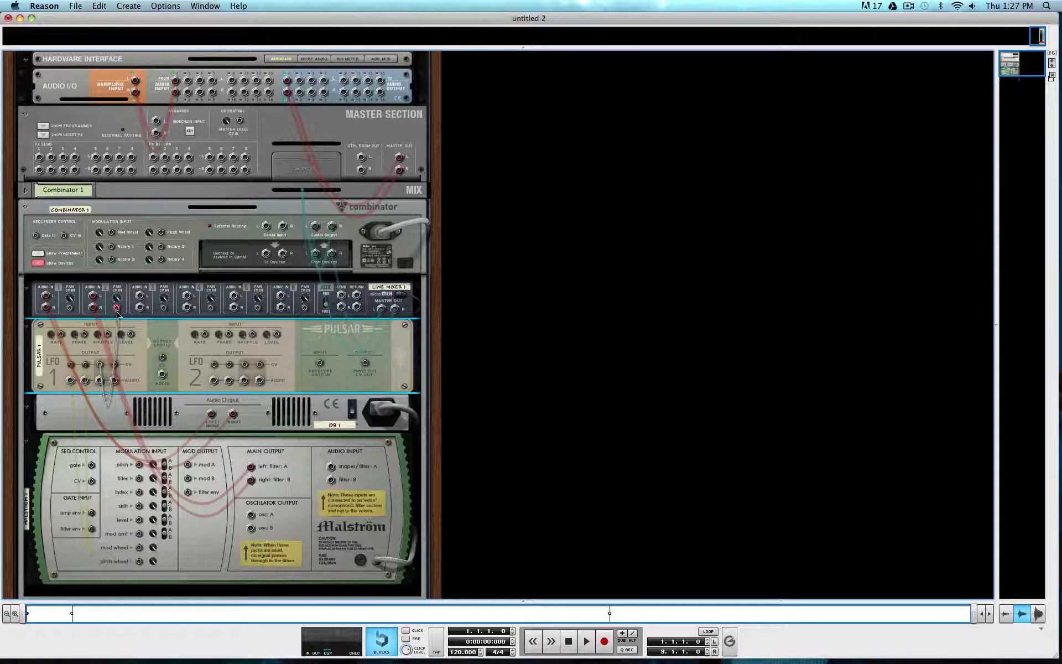
left_click_drag(117, 314, 73, 314)
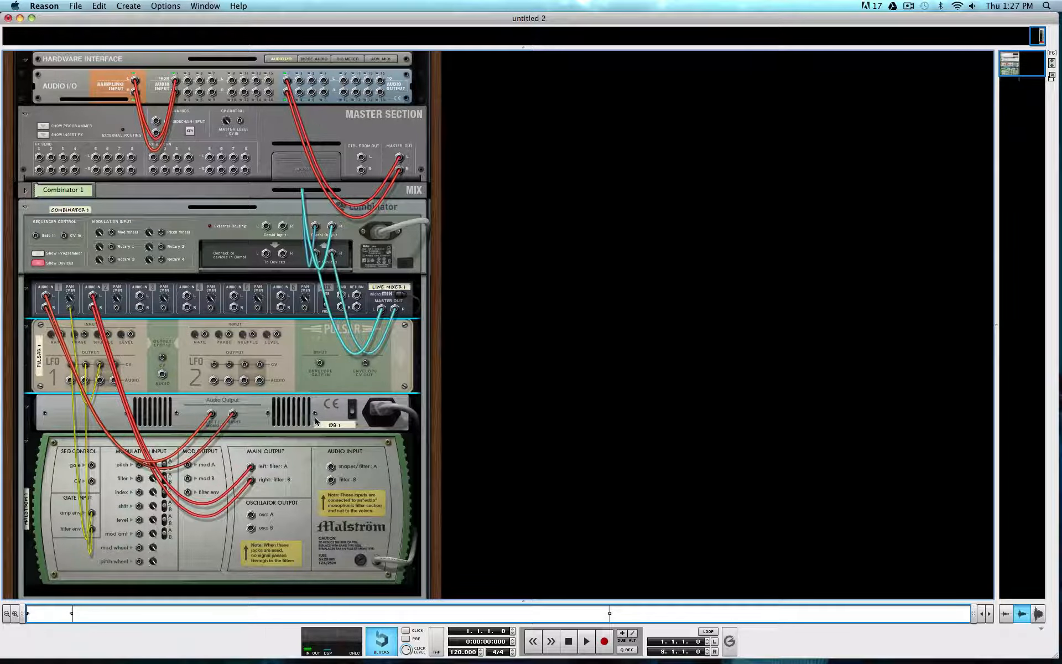
key("Tab")
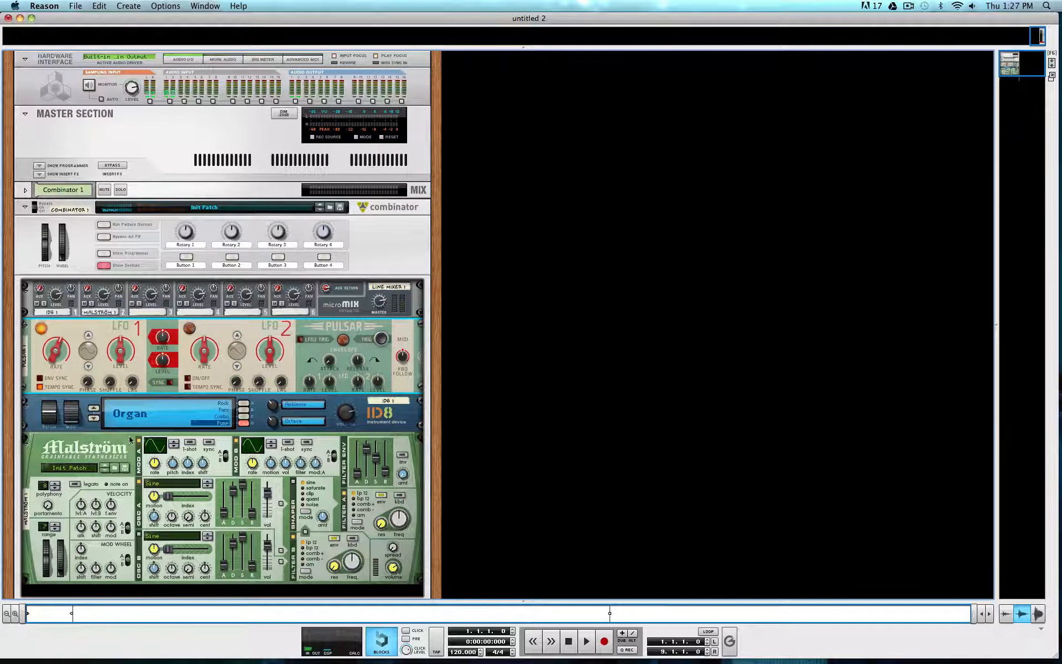
Browse the Malström patches to the Synth Poly folder under ALL Instrument Patches in the Reason Factory Sound Bank
left_click(1, 435)
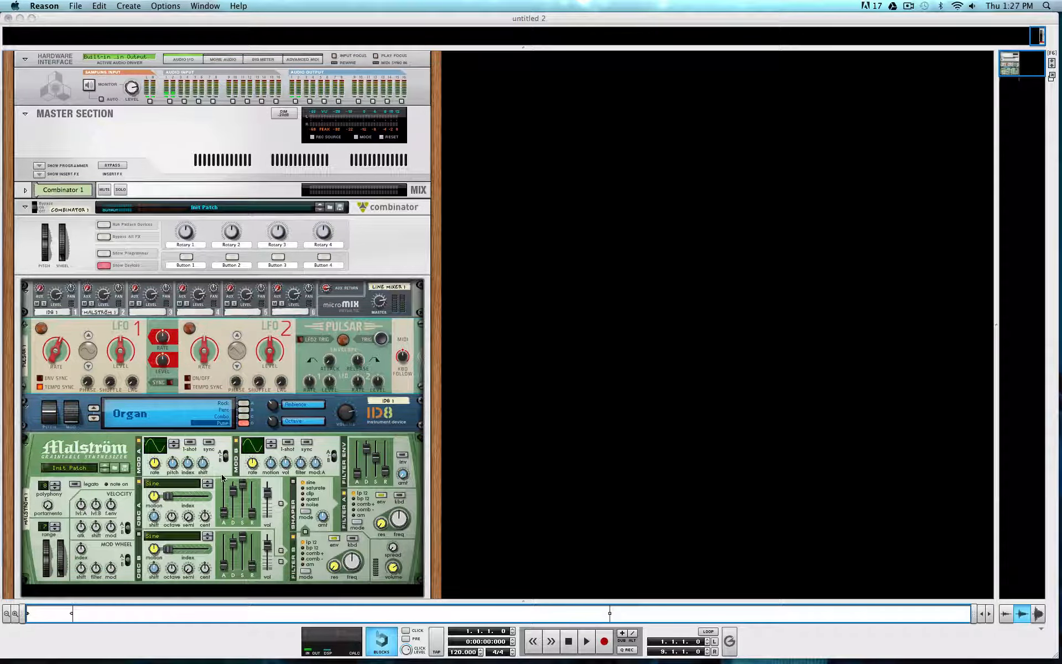
left_click(135, 474)
left_click(114, 467)
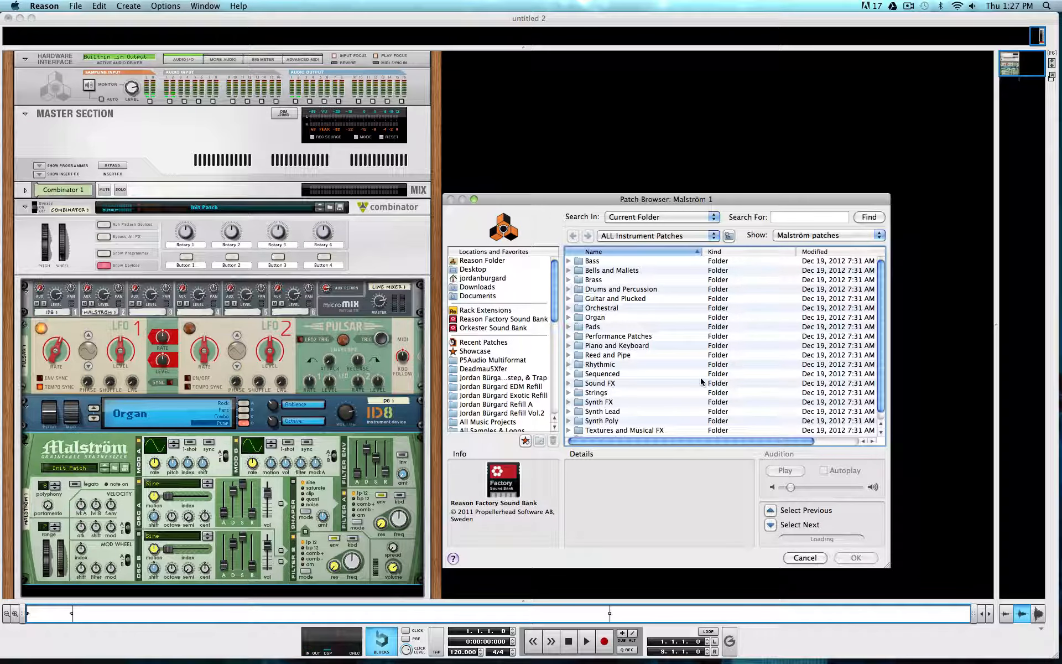
left_click(489, 319)
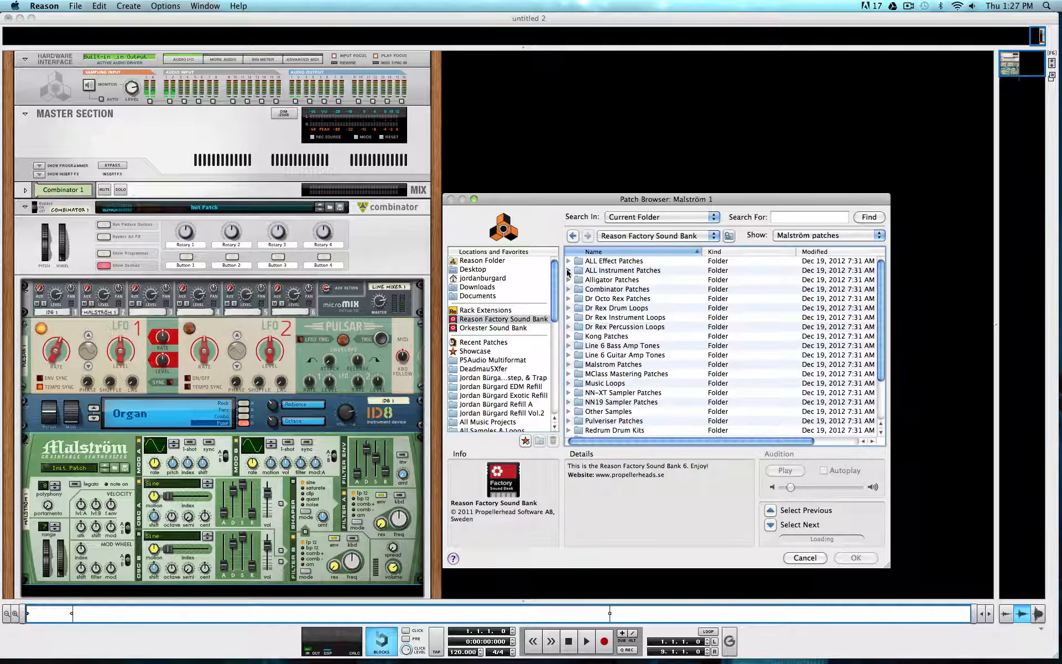
left_click(568, 271)
scroll(715, 368, "down", 6)
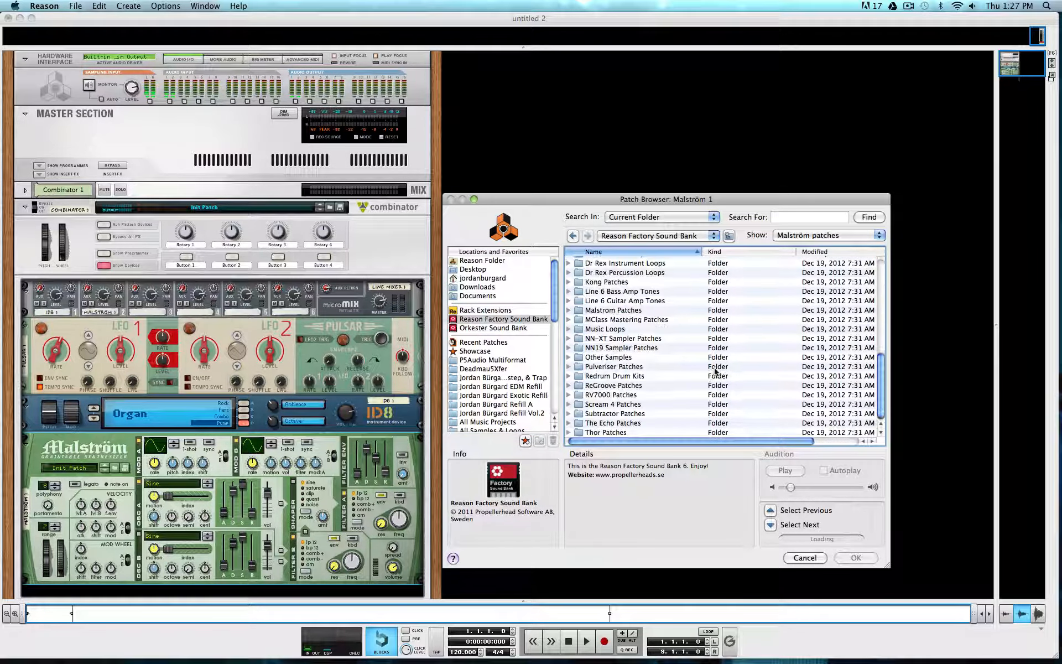
scroll(714, 368, "up", 4)
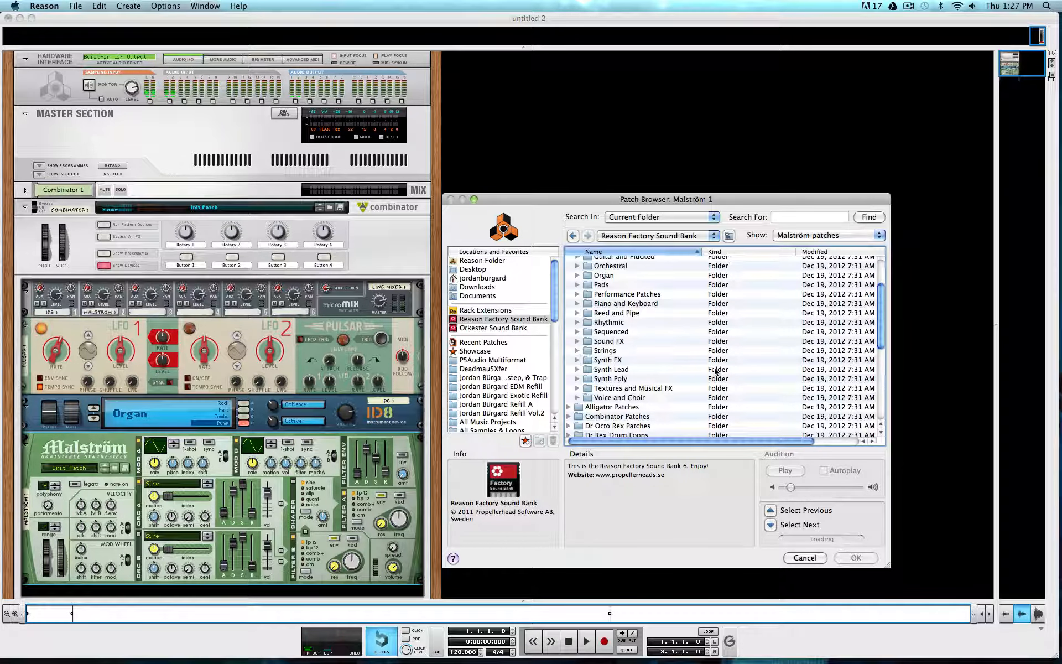
scroll(573, 339, "up", 1)
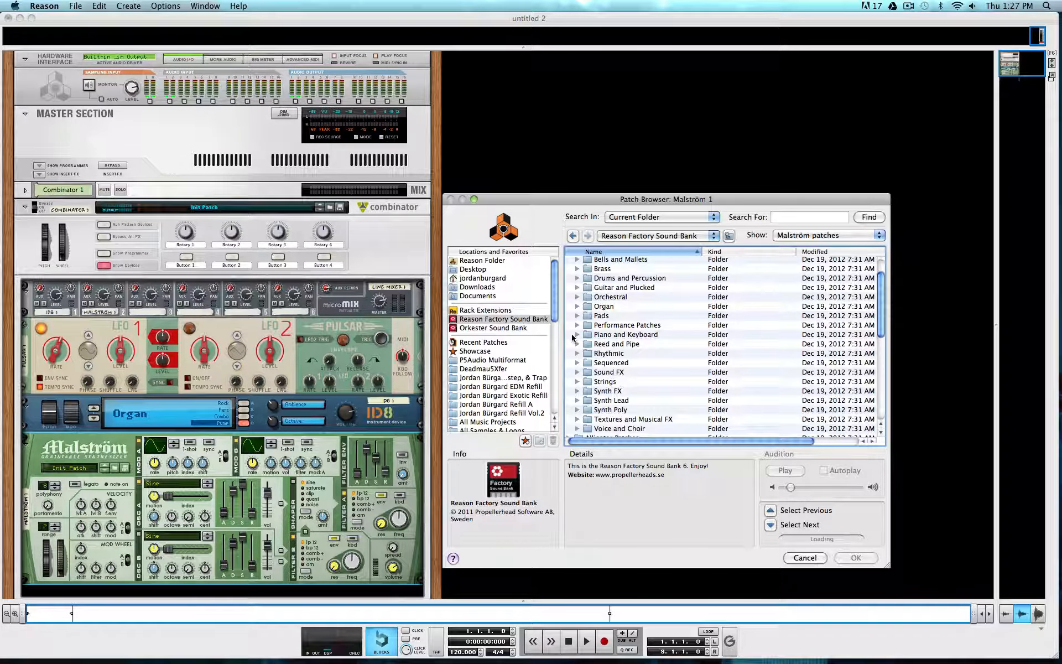
left_click(577, 409)
Load the FutureFunk.xwv patch from the Synth Poly folder into the Malström
scroll(674, 419, "down", 3)
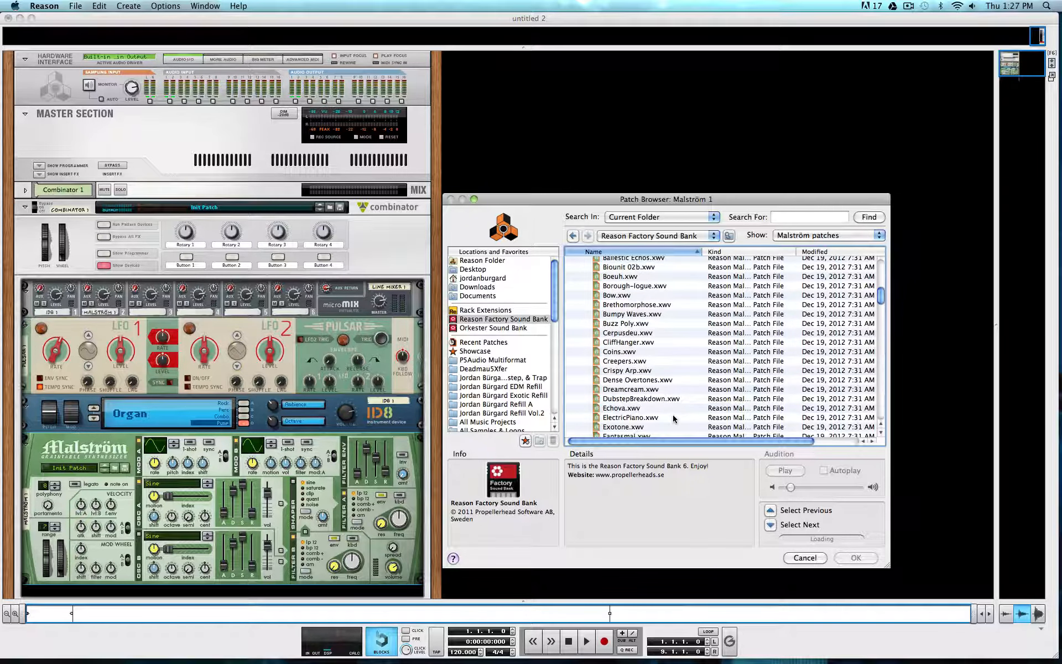
scroll(673, 419, "down", 5)
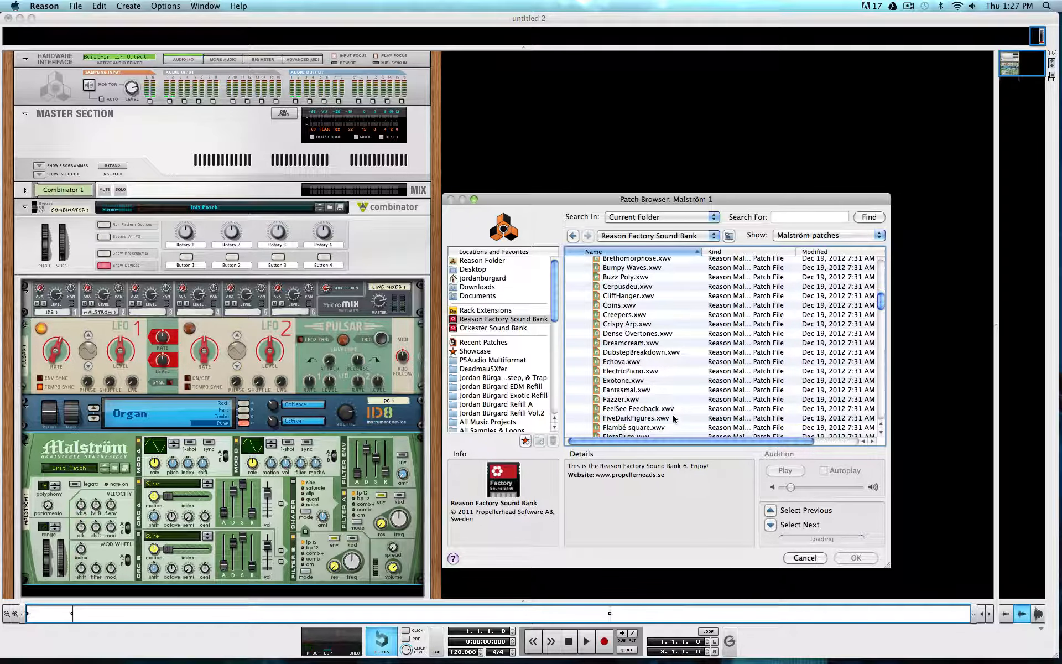
scroll(673, 418, "down", 1)
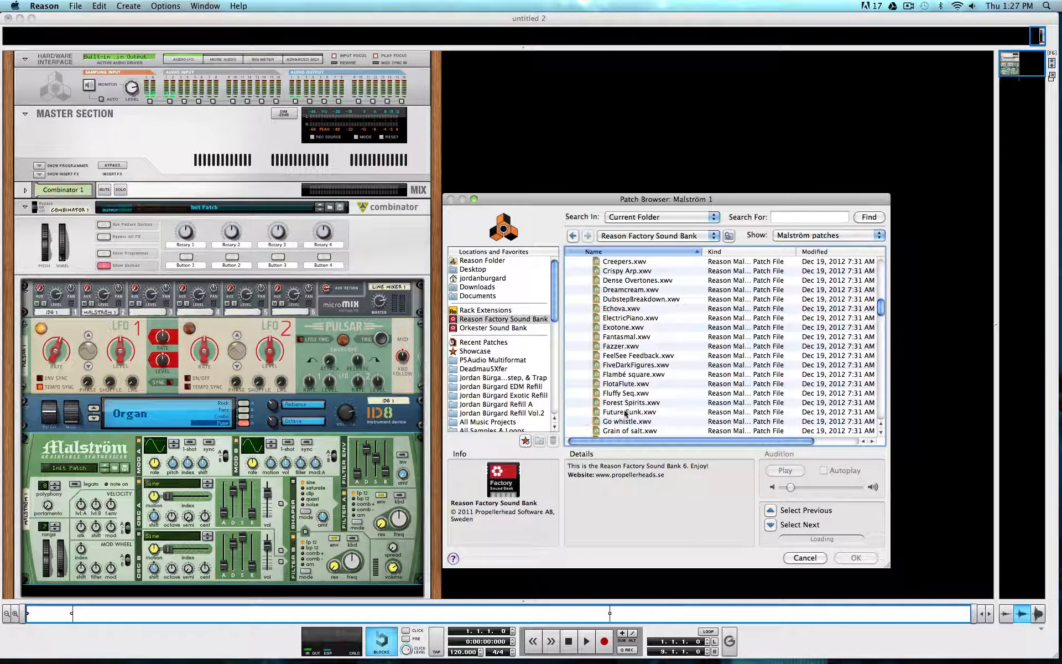
left_click(673, 413)
left_click(856, 557)
Add a Line 6 Bass Amp below the Malström and switch on its compressor
scroll(369, 449, "down", 5)
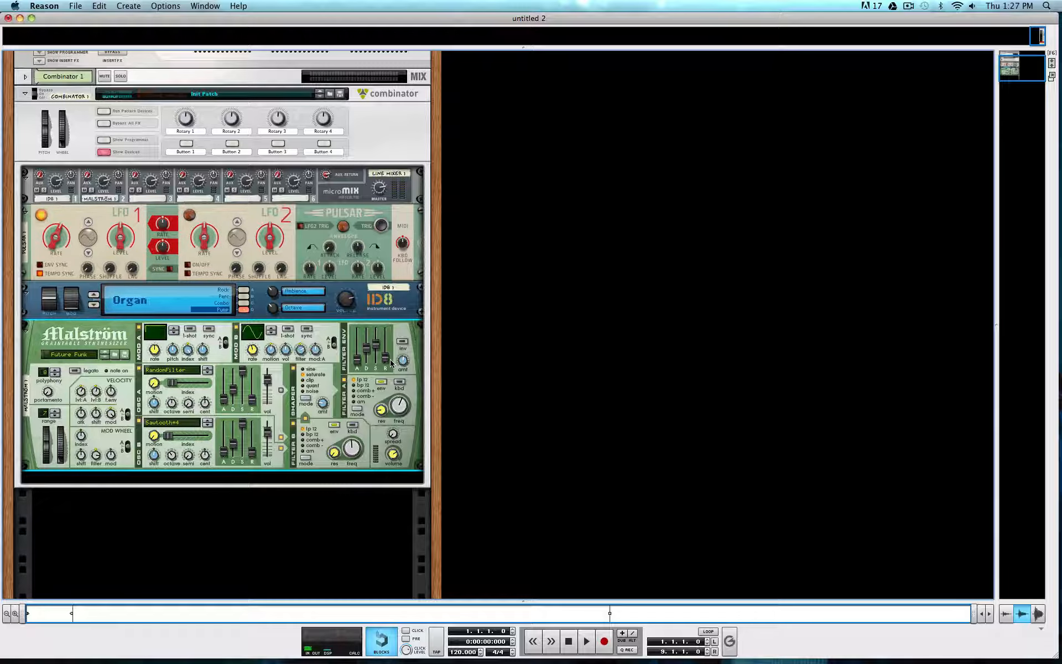
right_click(372, 414)
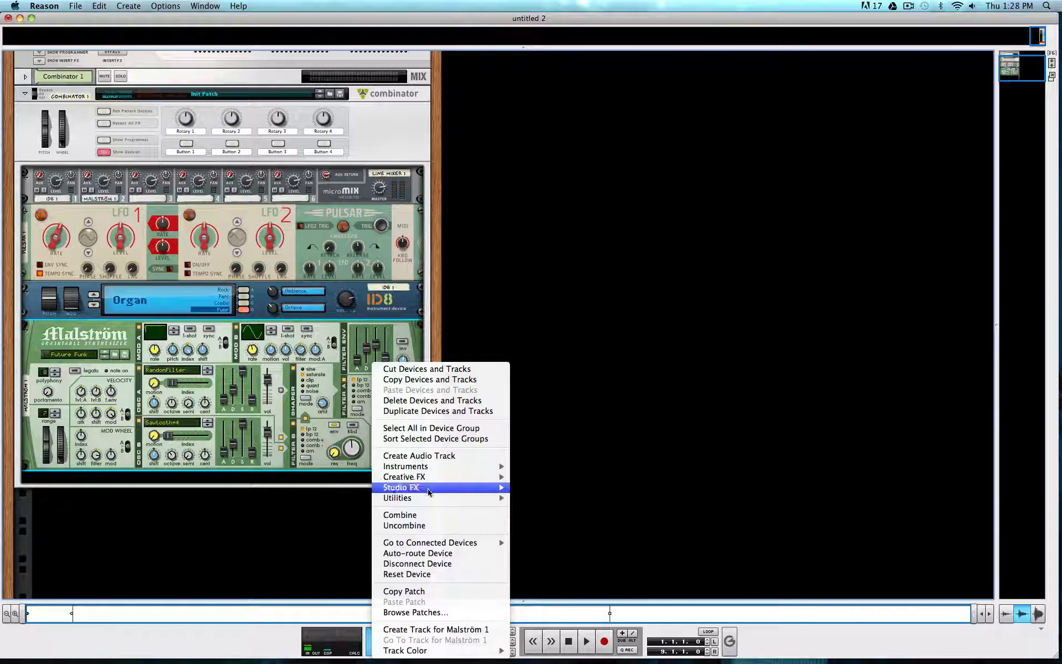
mouse_move(429, 491)
left_click(553, 486)
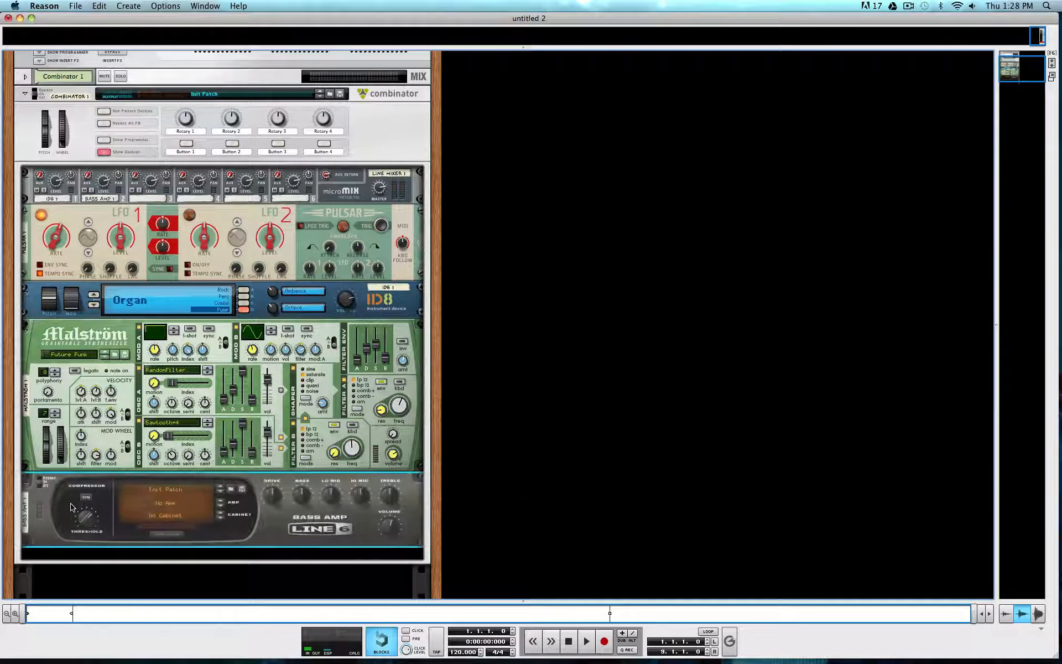
left_click(86, 496)
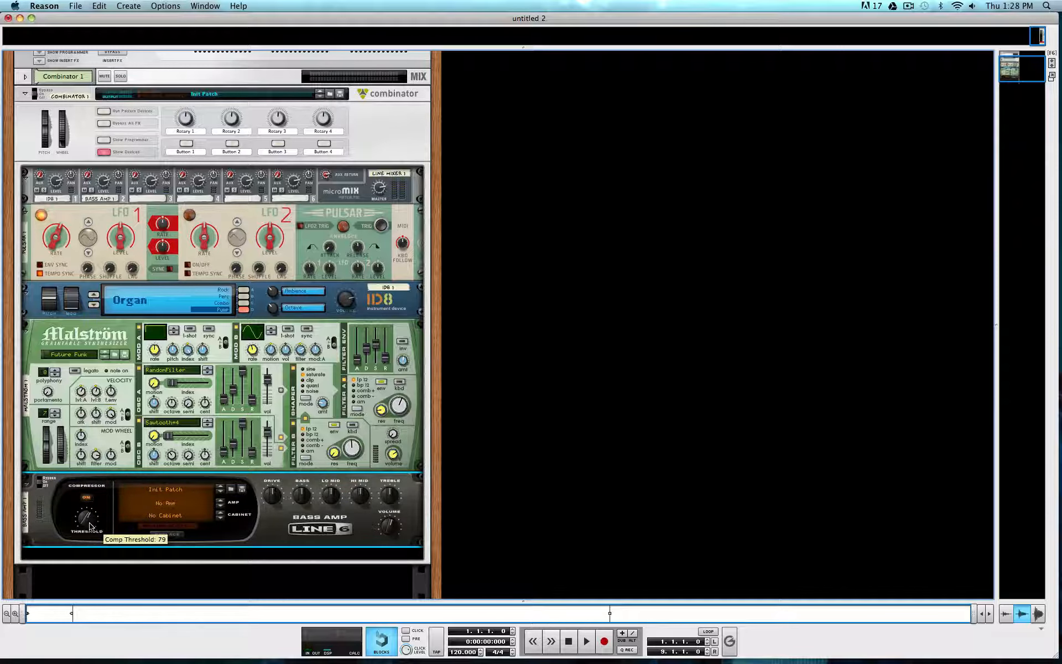
Add an MClass Compressor below the bass amp and adjust its ratio, attack and release
right_click(325, 520)
mouse_move(388, 487)
left_click(503, 529)
left_click_drag(215, 488, 215, 485)
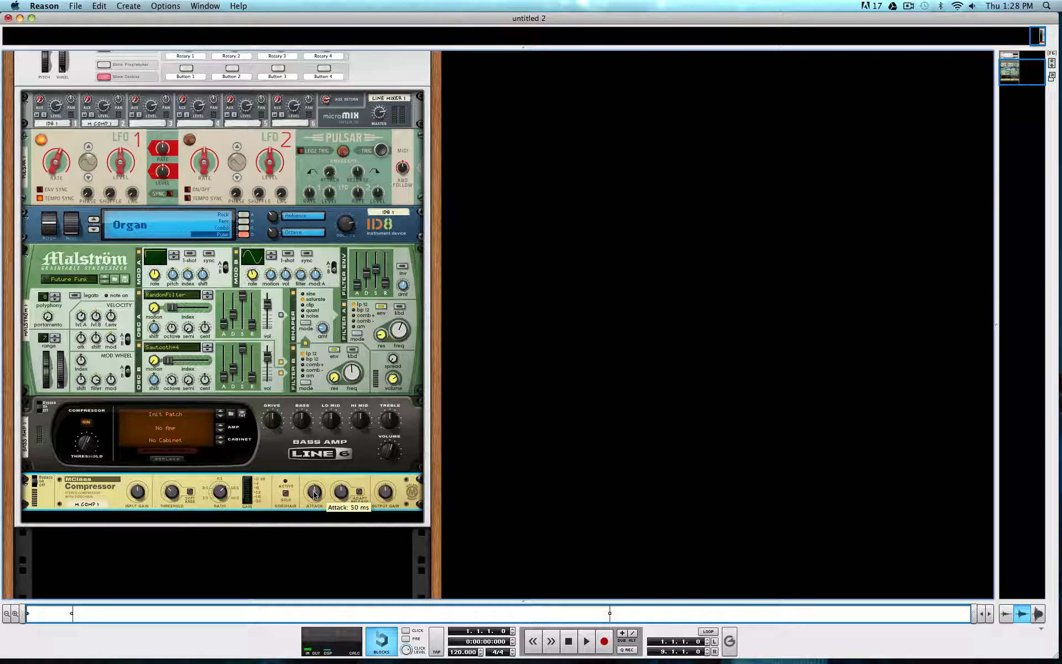
left_click_drag(339, 490, 335, 489)
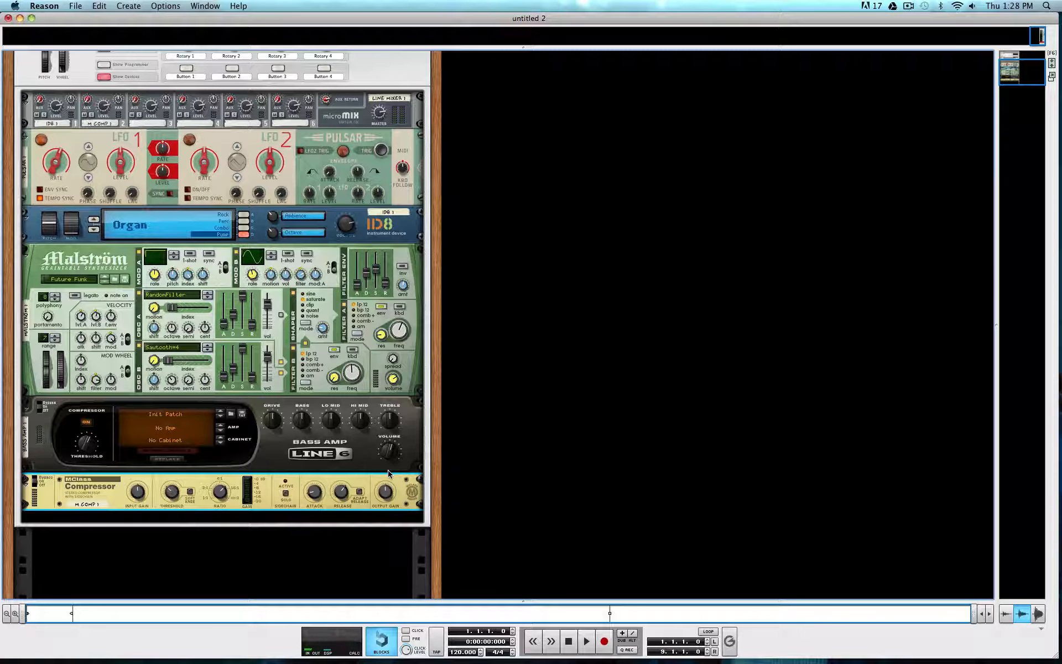
Add a Redrum Drum Computer below the MClass Compressor inside the Combinator
right_click(357, 479)
mouse_move(449, 506)
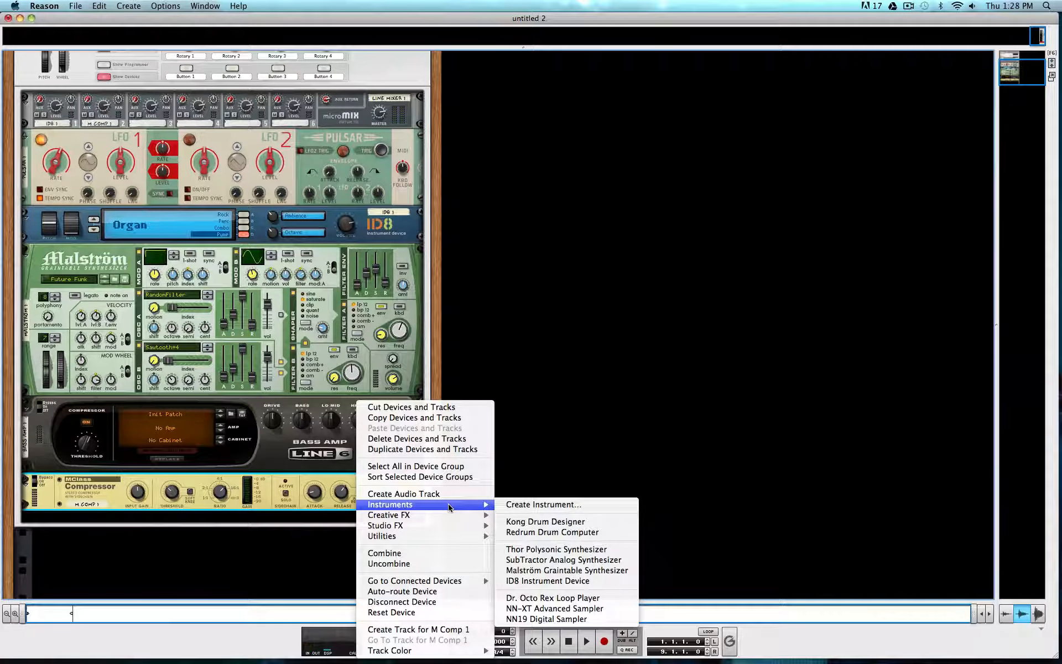
left_click(566, 533)
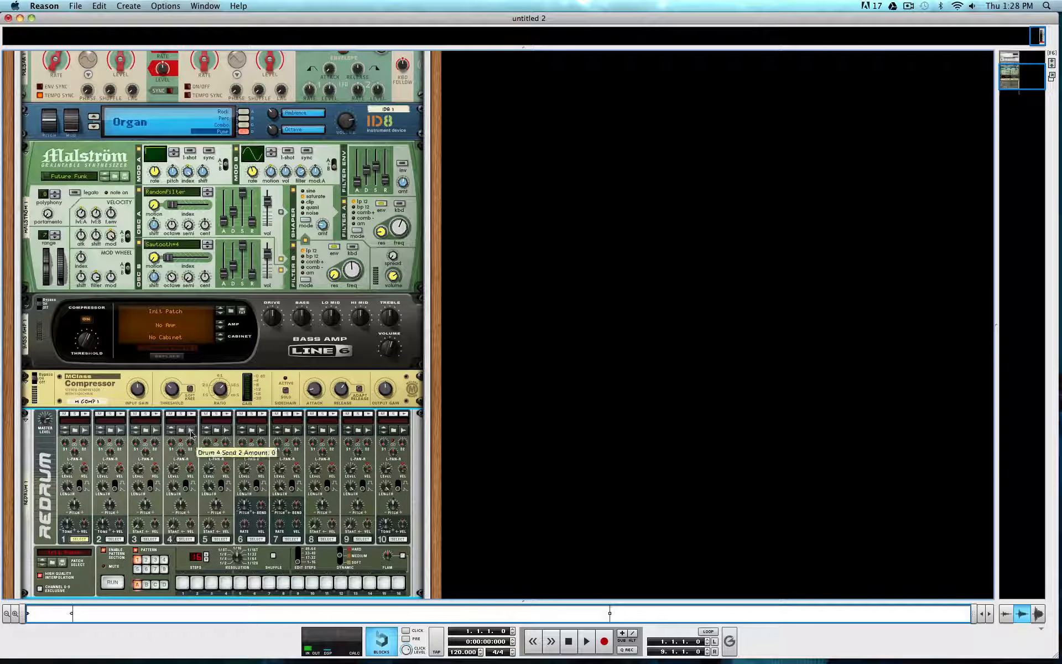
Load Bd_Banned_TSB.aiff from Kong Sounds & Samples, 1. Bass Drums, into Redrum's drum channel 4
left_click(182, 431)
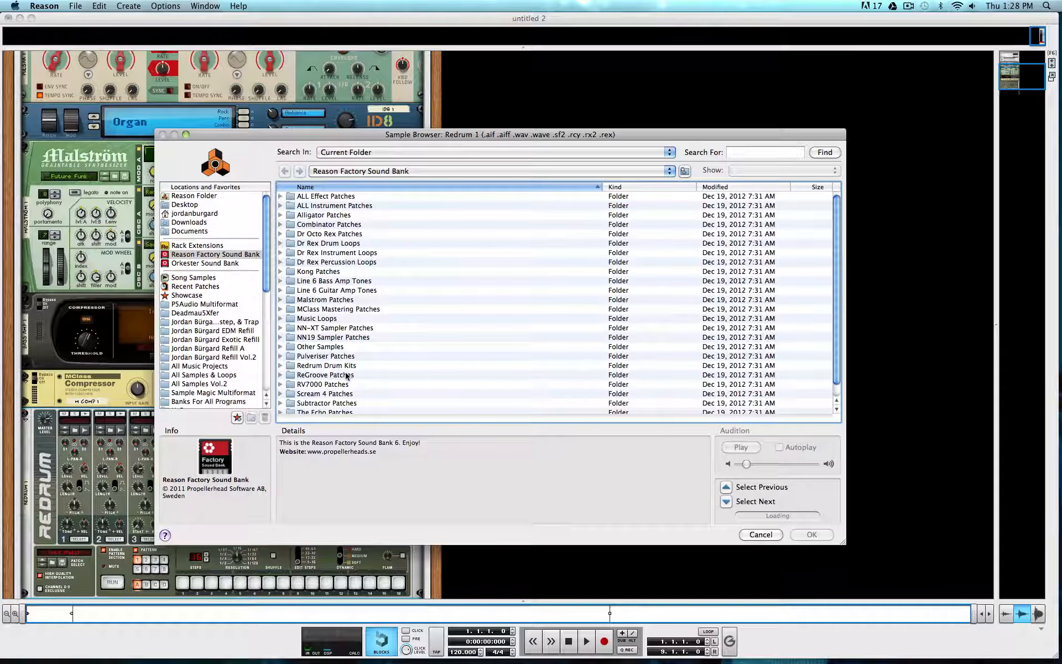
left_click(280, 271)
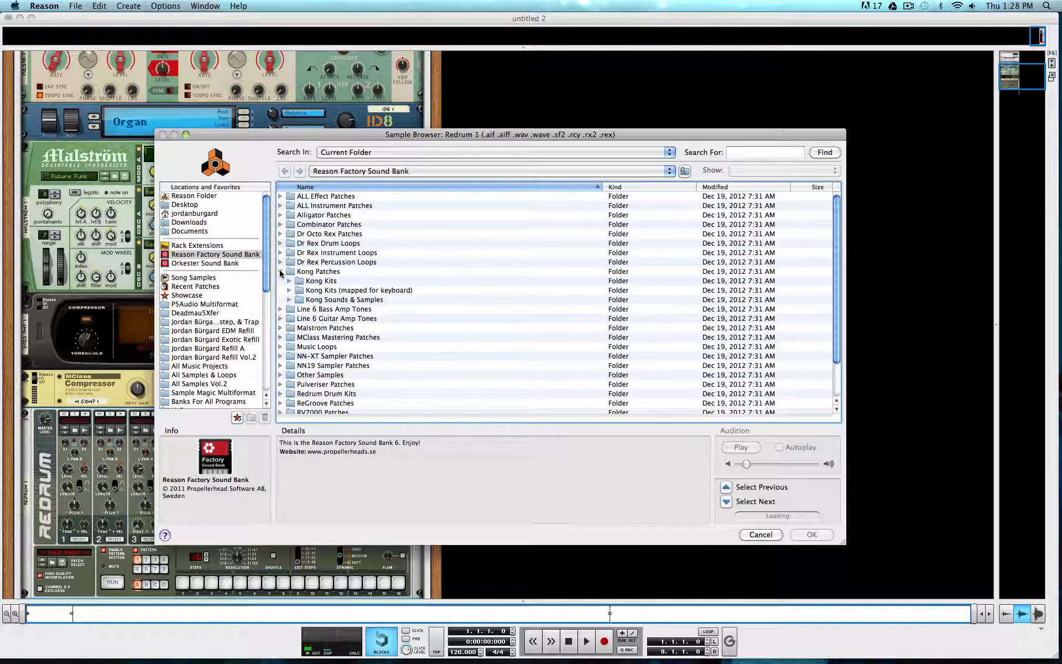
left_click(288, 300)
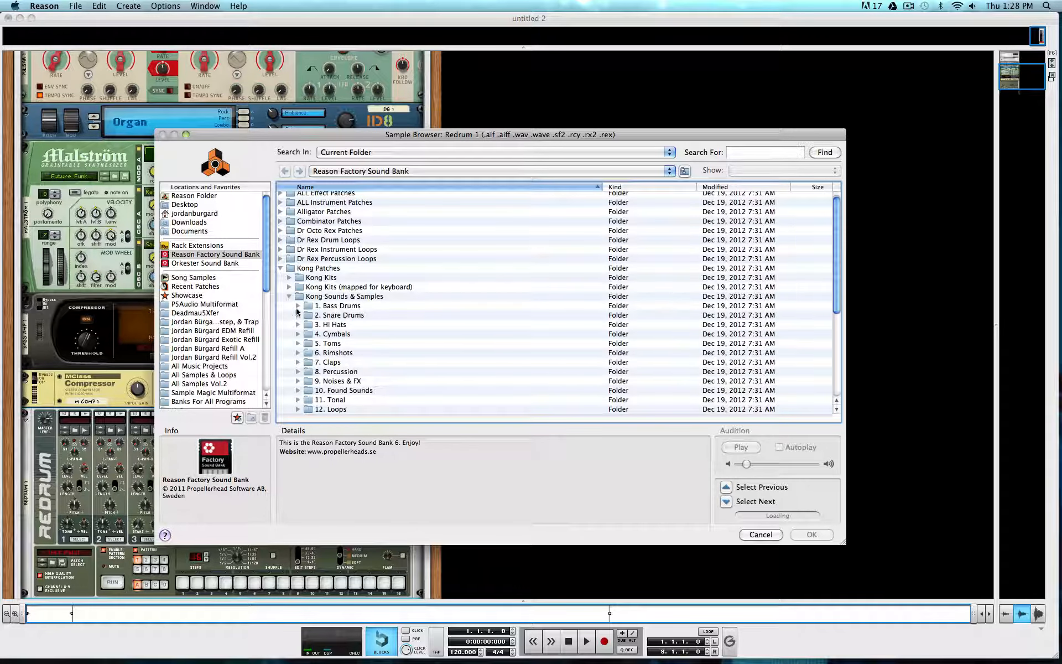
left_click(303, 308)
left_click(298, 306)
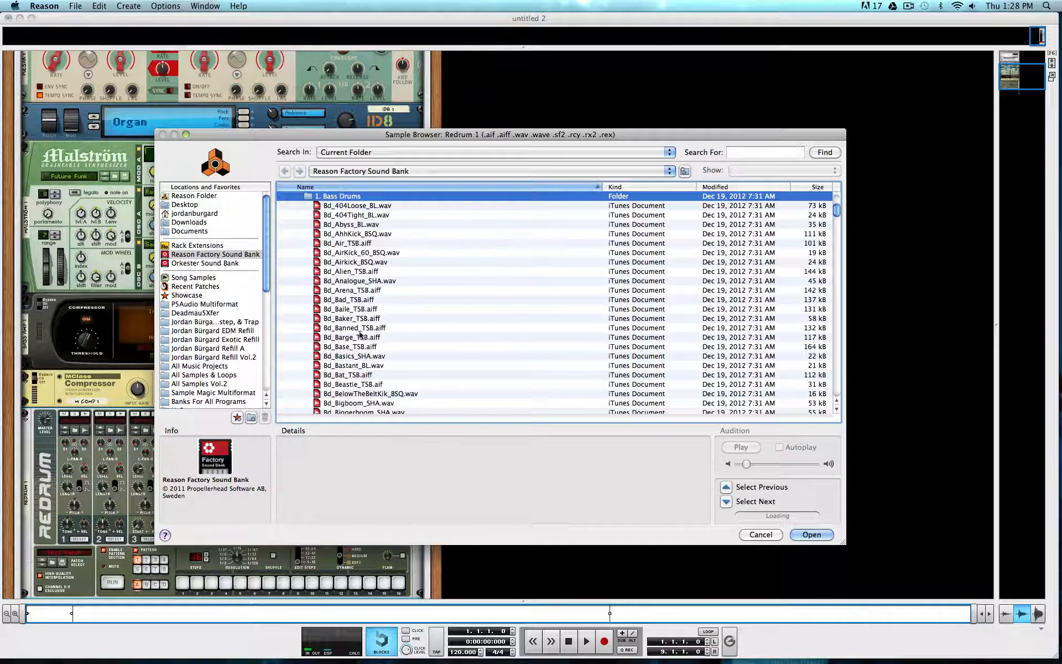
left_click(354, 328)
left_click(811, 534)
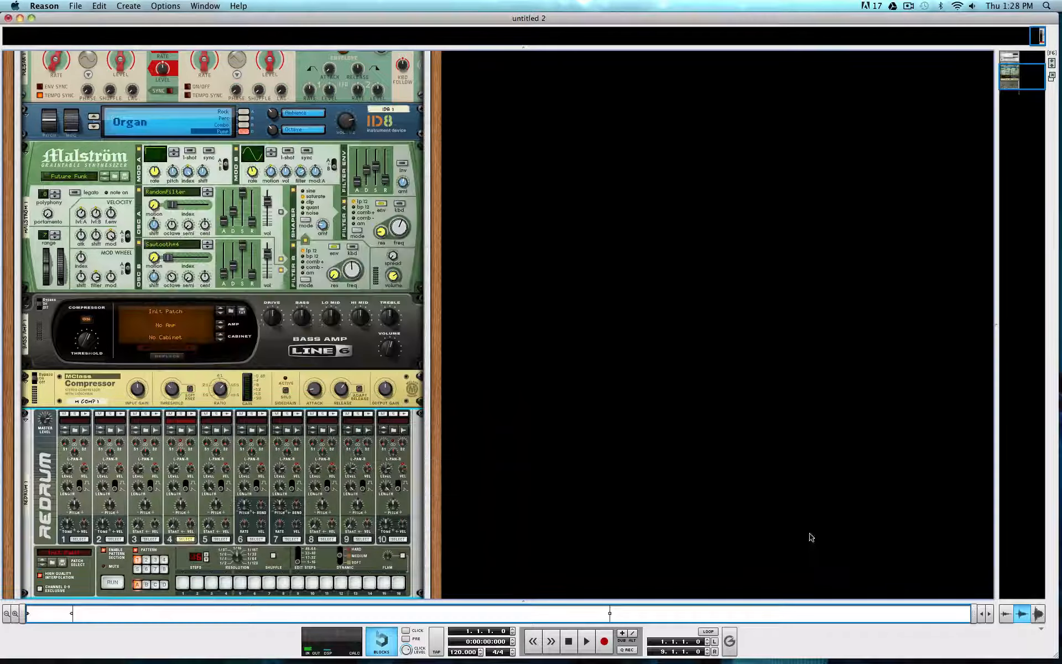
Program the channel 4 bass drum on steps 1, 5, 9 and 13 of the Redrum pattern
left_click(184, 582)
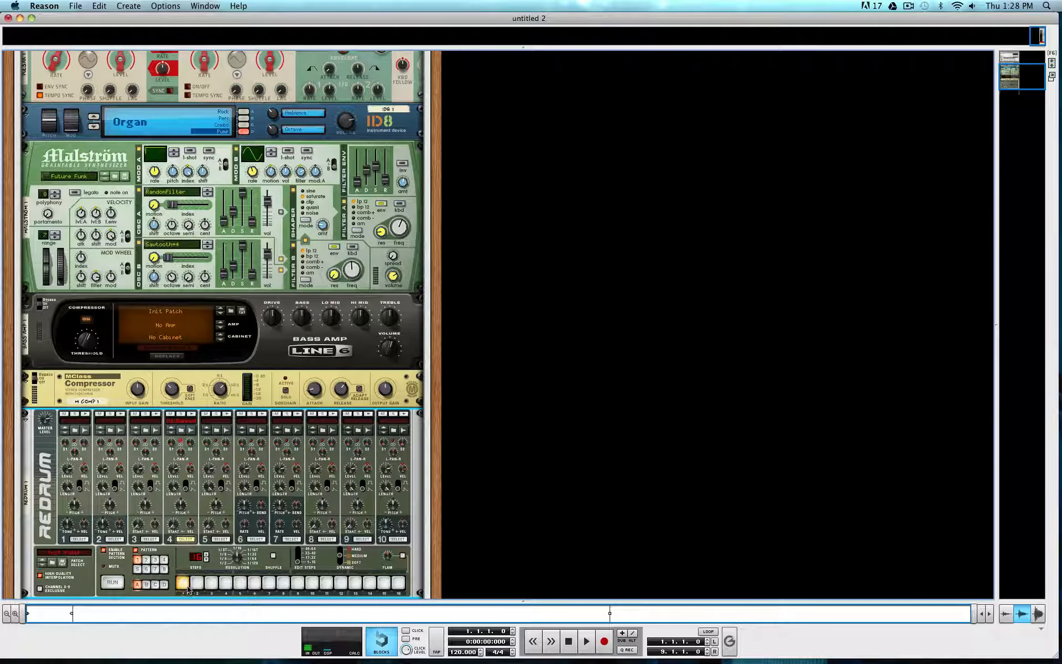
left_click(244, 584)
left_click(298, 583)
left_click(355, 582)
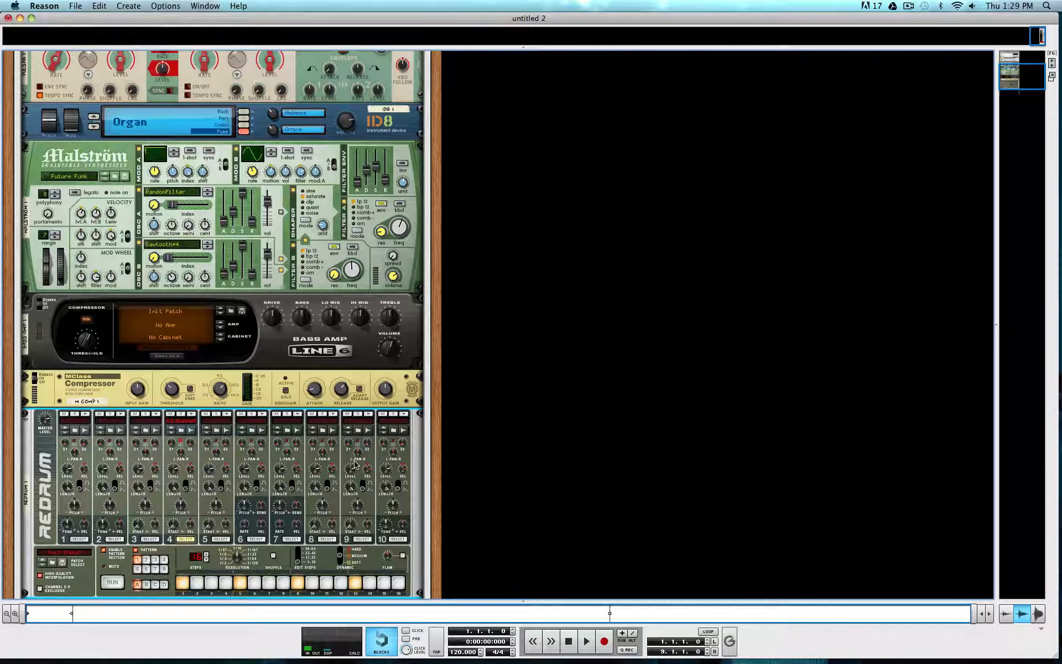
key("Tab")
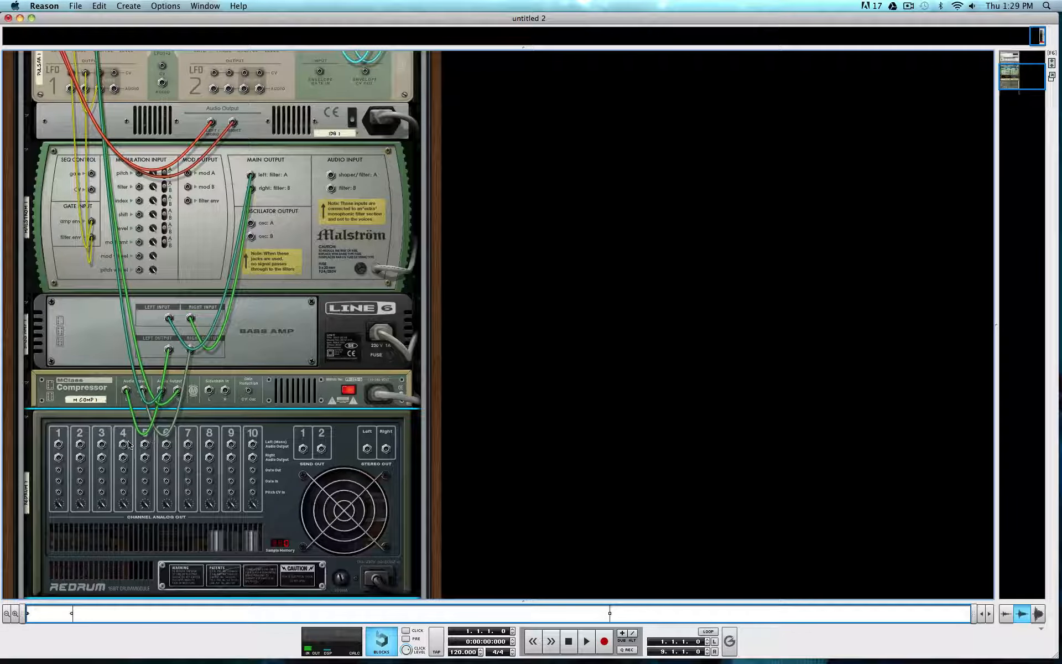
mouse_move(123, 444)
left_mouse_down()
mouse_move(161, 439)
mouse_move(209, 402)
mouse_move(115, 449)
left_mouse_up()
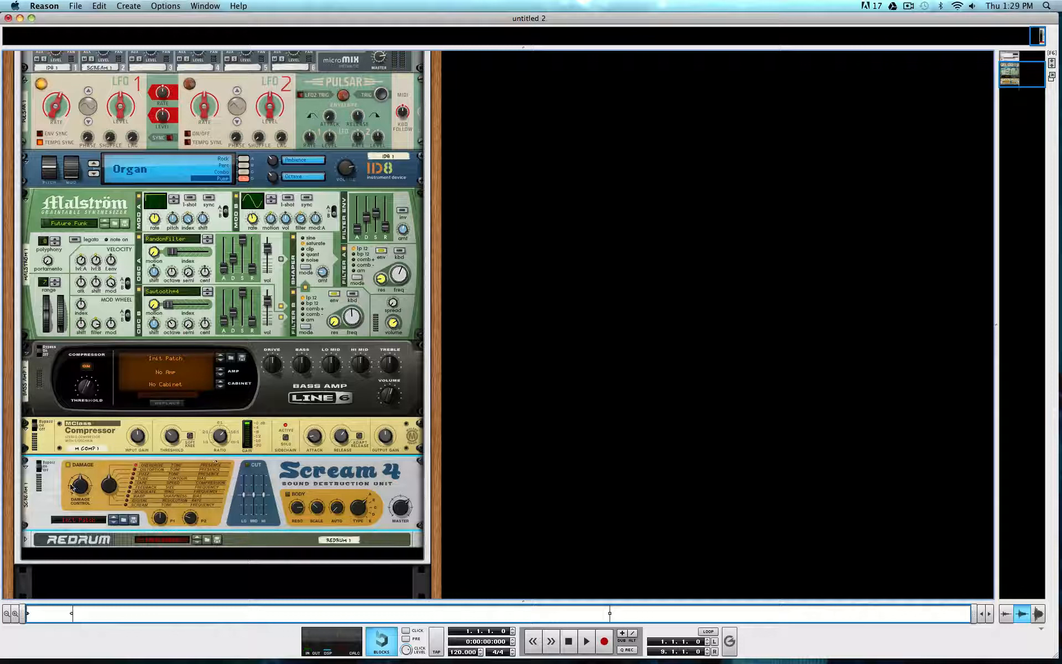
Adjust the Damage Control amount on the Scream 4 distortion unit
left_click_drag(70, 486, 70, 492)
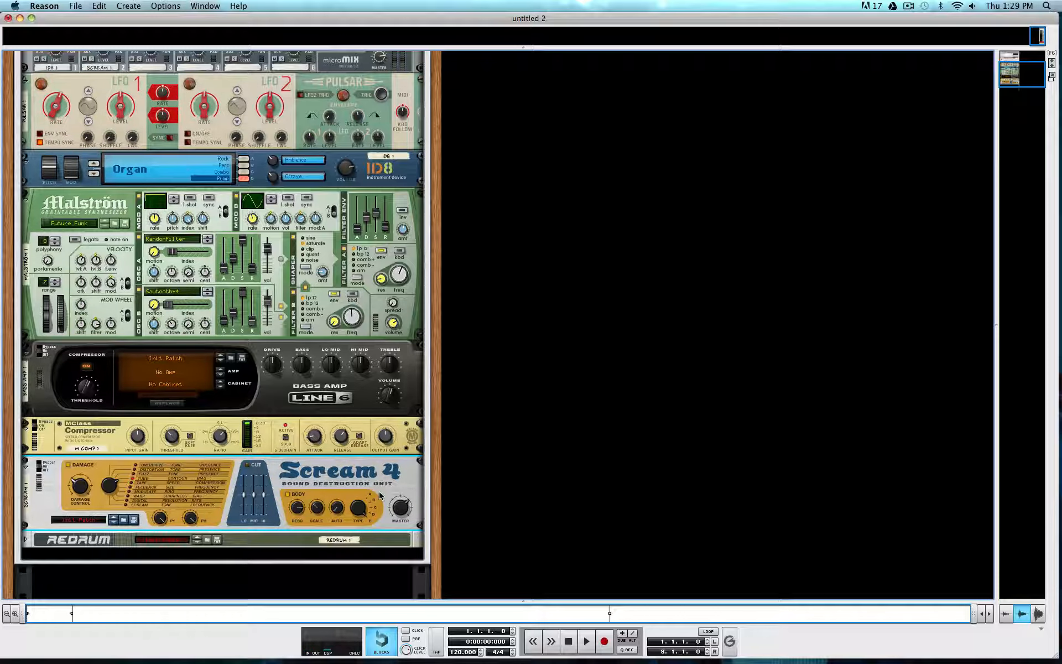
Add three MClass Equalizers in series below the Scream 4 inside the Combinator
scroll(371, 498, "down", 2)
scroll(373, 494, "down", 2)
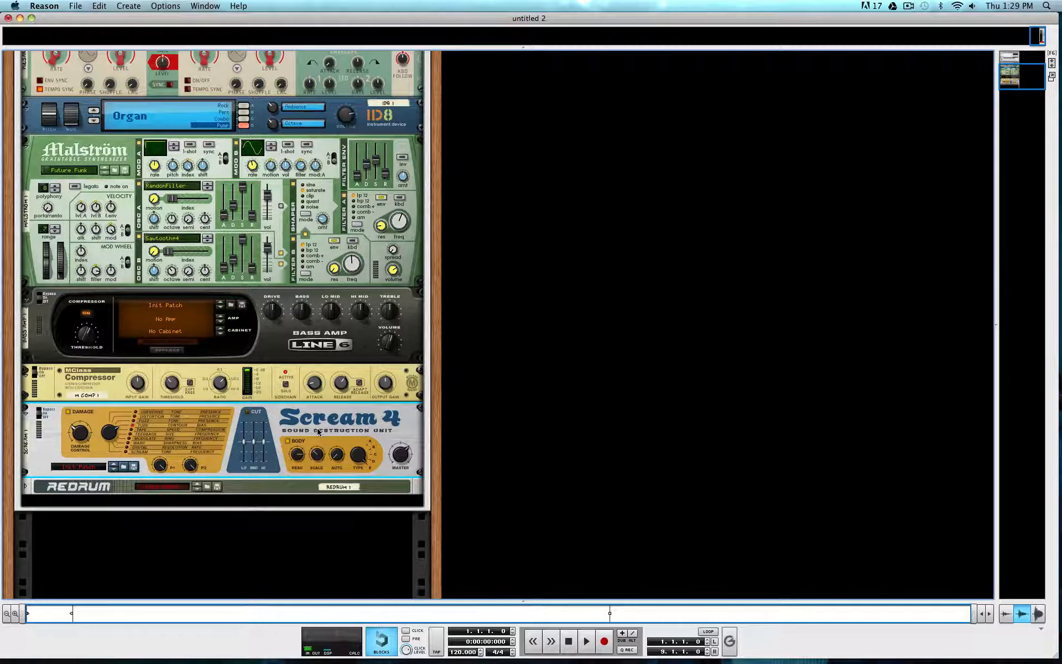
right_click(319, 443)
mouse_move(401, 487)
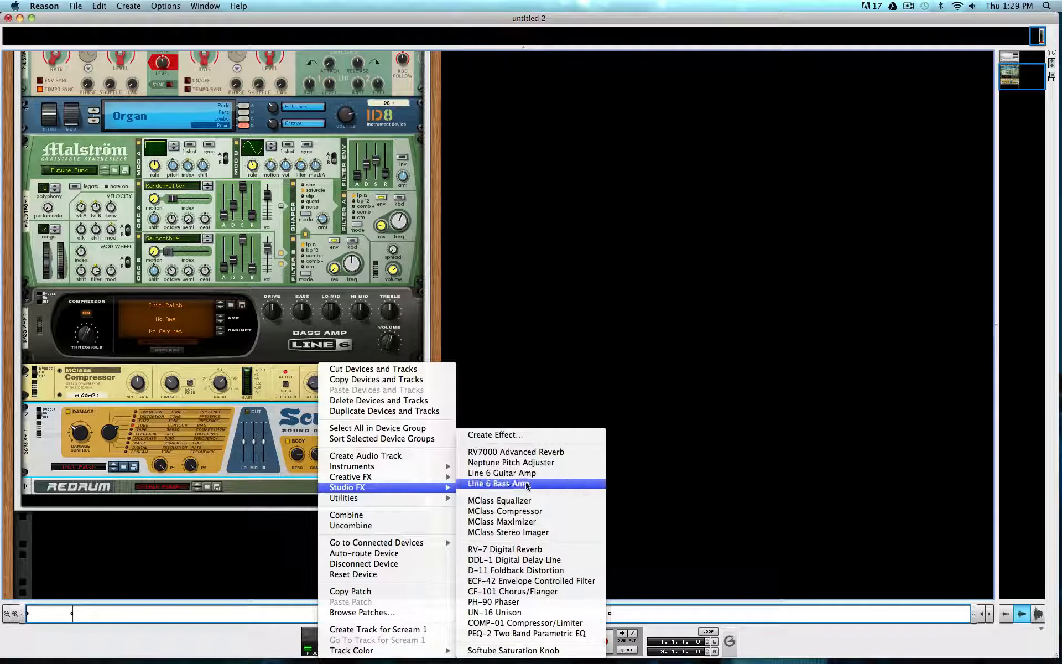
left_click(526, 500)
right_click(310, 520)
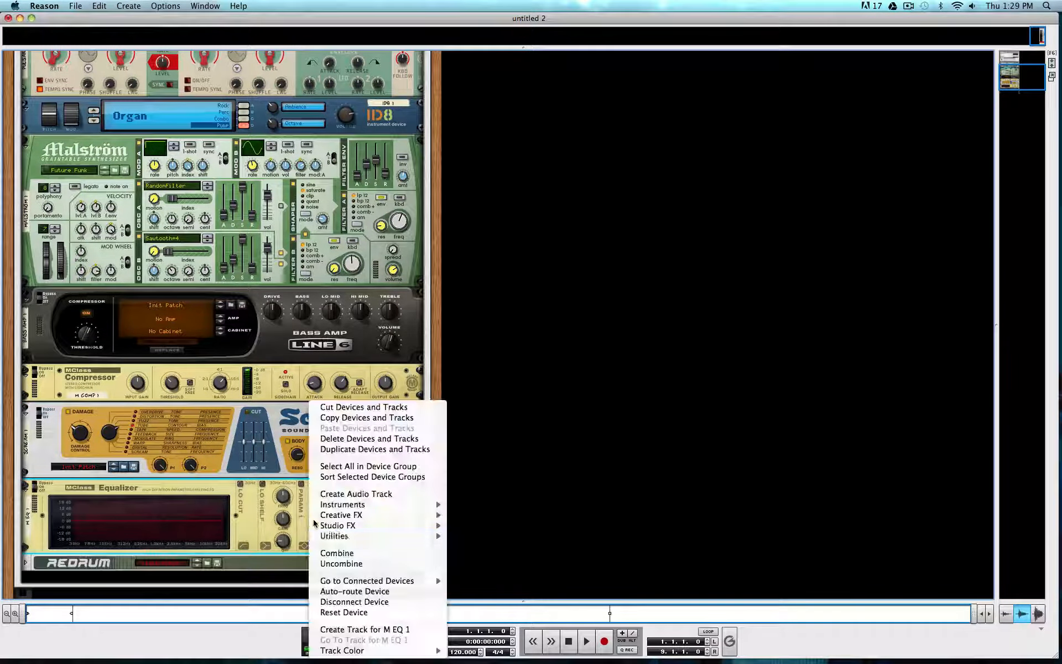
mouse_move(388, 525)
left_click(476, 501)
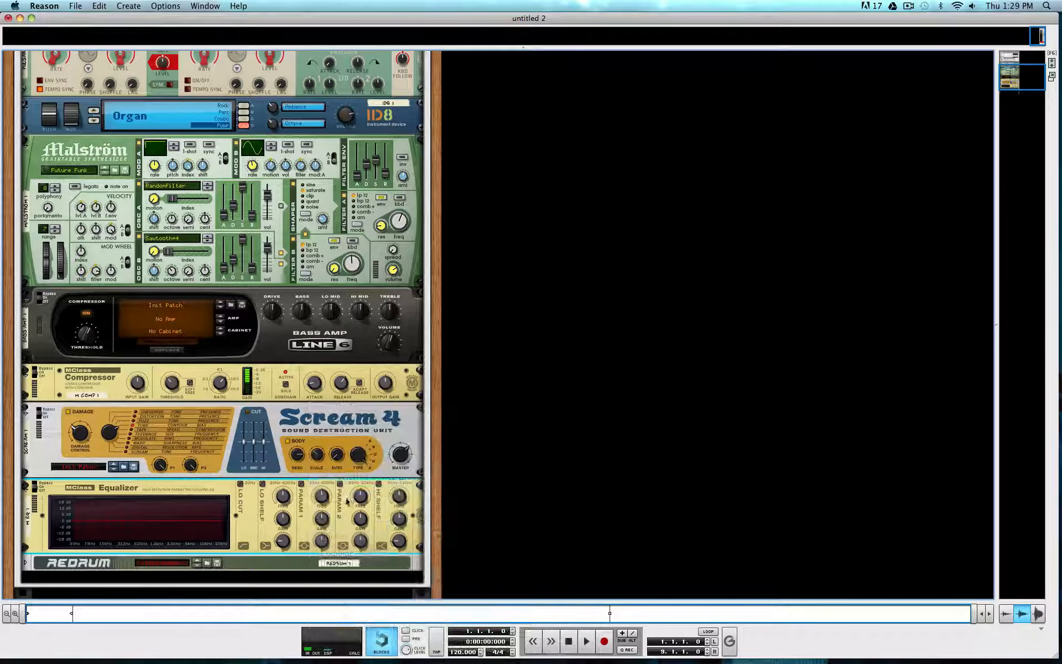
right_click(310, 430)
mouse_move(387, 525)
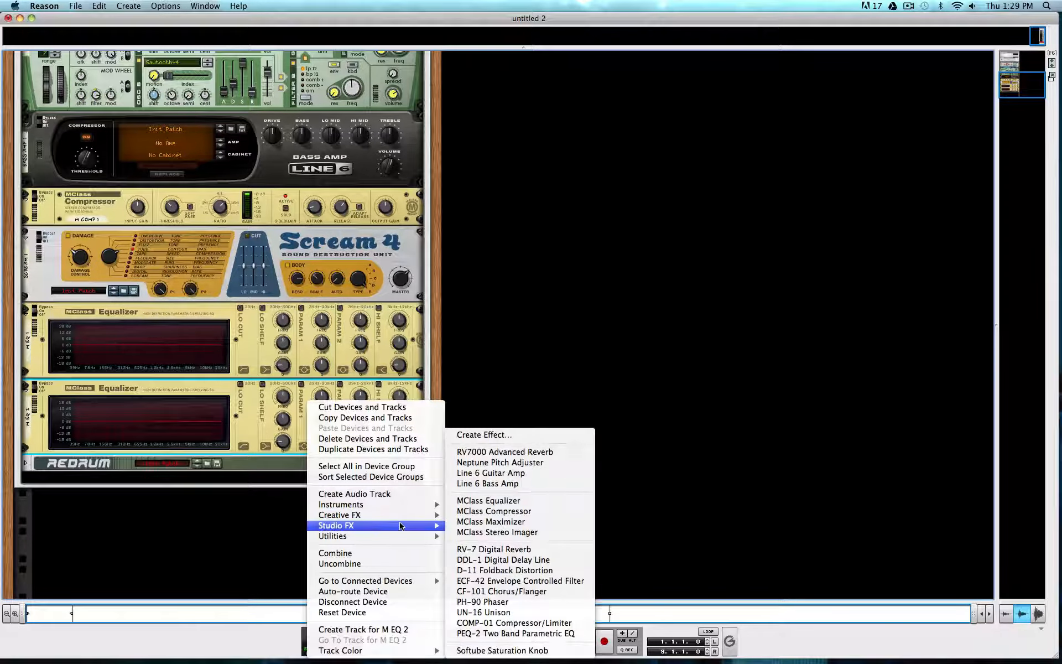
left_click(546, 501)
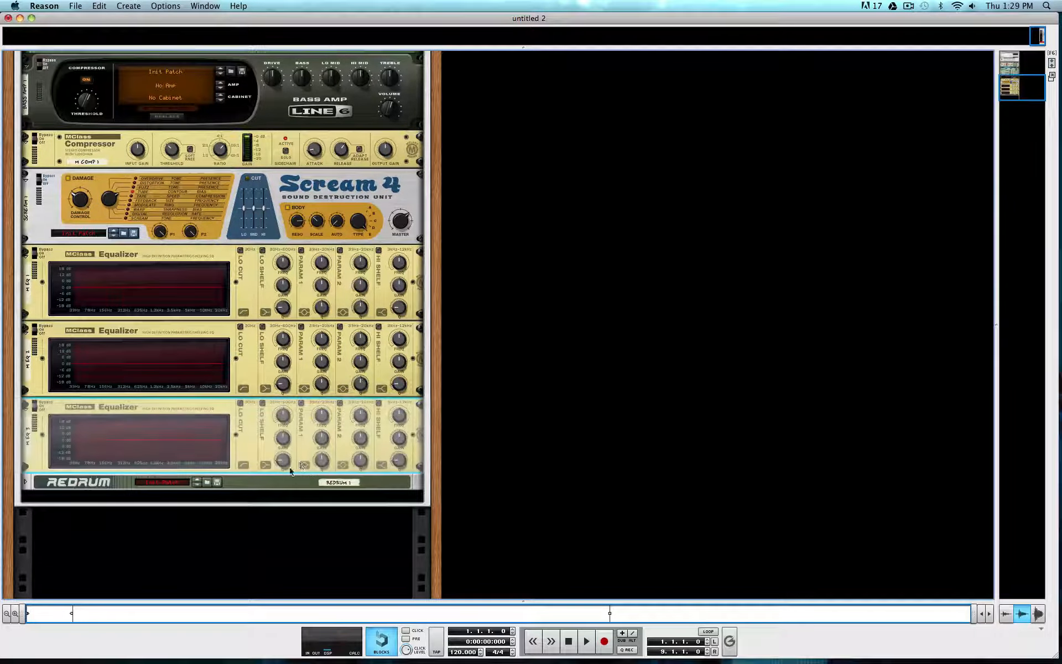
Add an MClass Maximizer directly below the third MClass Equalizer
right_click(309, 437)
mouse_move(382, 525)
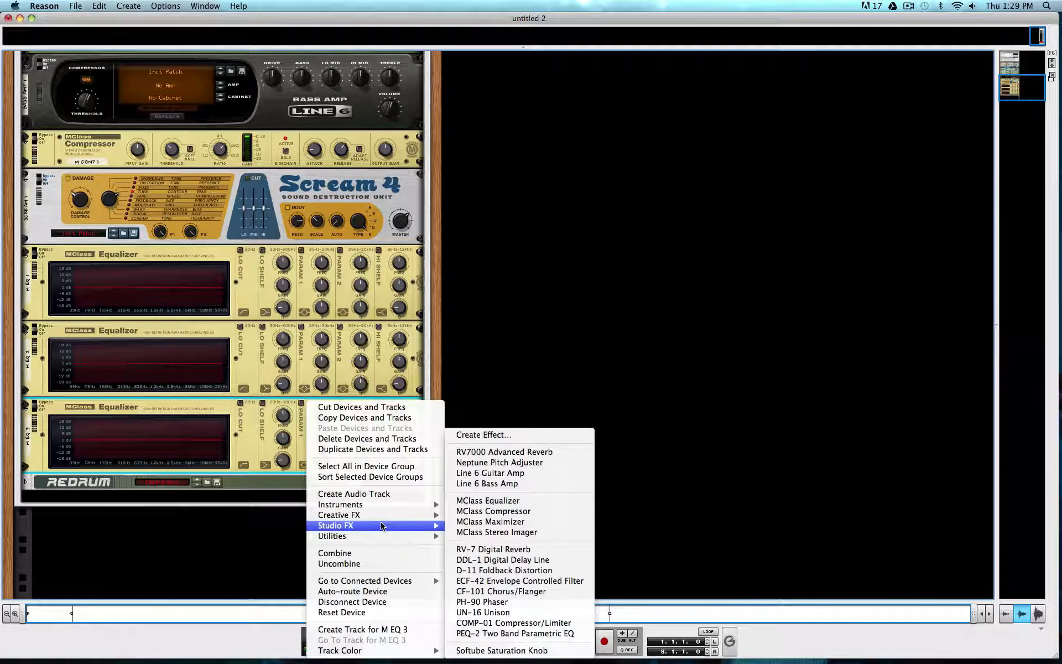
left_click(498, 521)
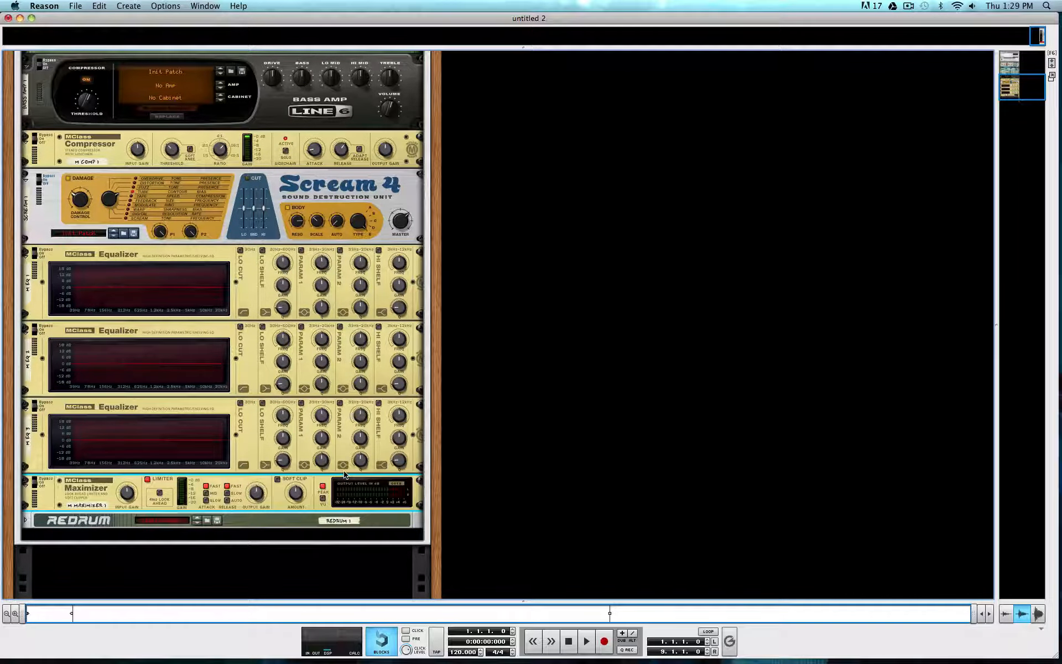
Enable Lo Cut, Parametric 1 and Parametric 2 on the first MClass Equalizer and shape Parametric 1 into a narrow cut at -18.3 dB
scroll(275, 414, "up", 3)
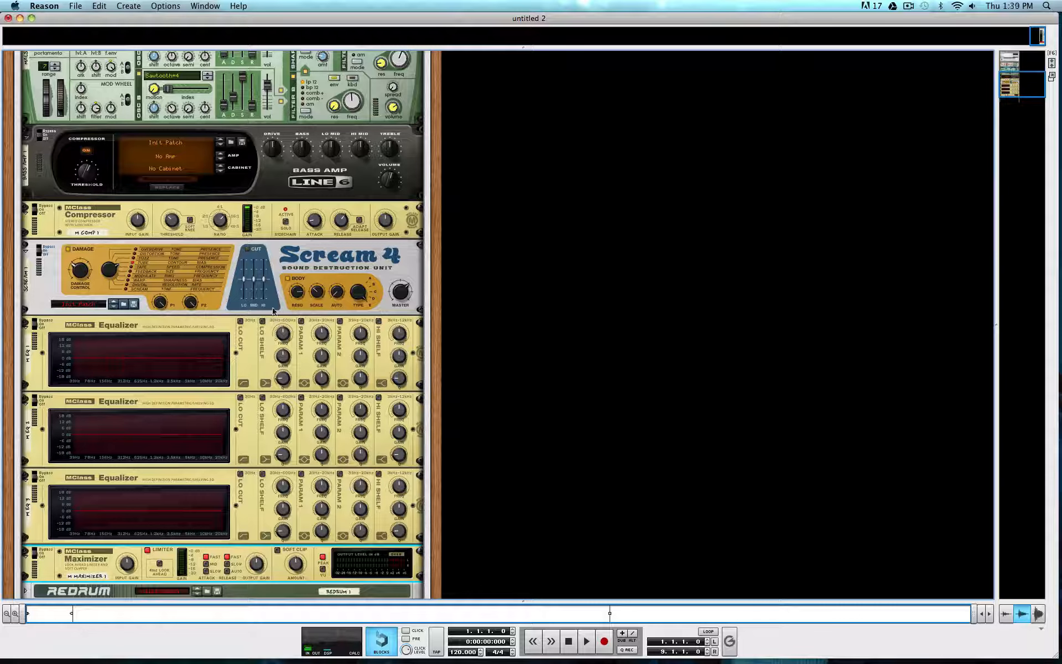
left_click(240, 321)
left_click(301, 321)
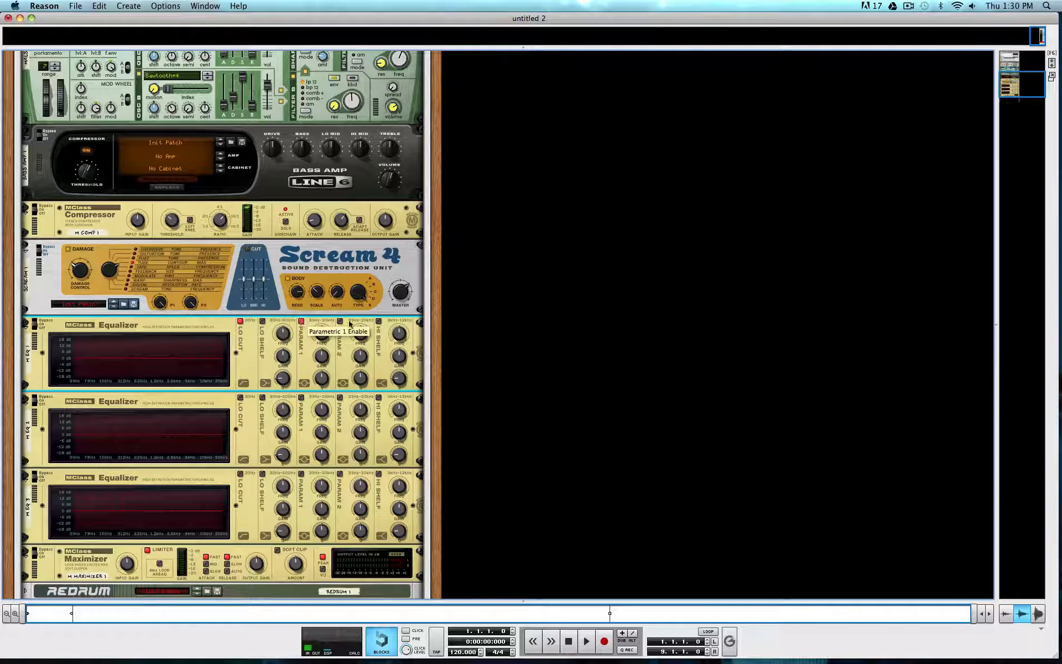
left_click(339, 321)
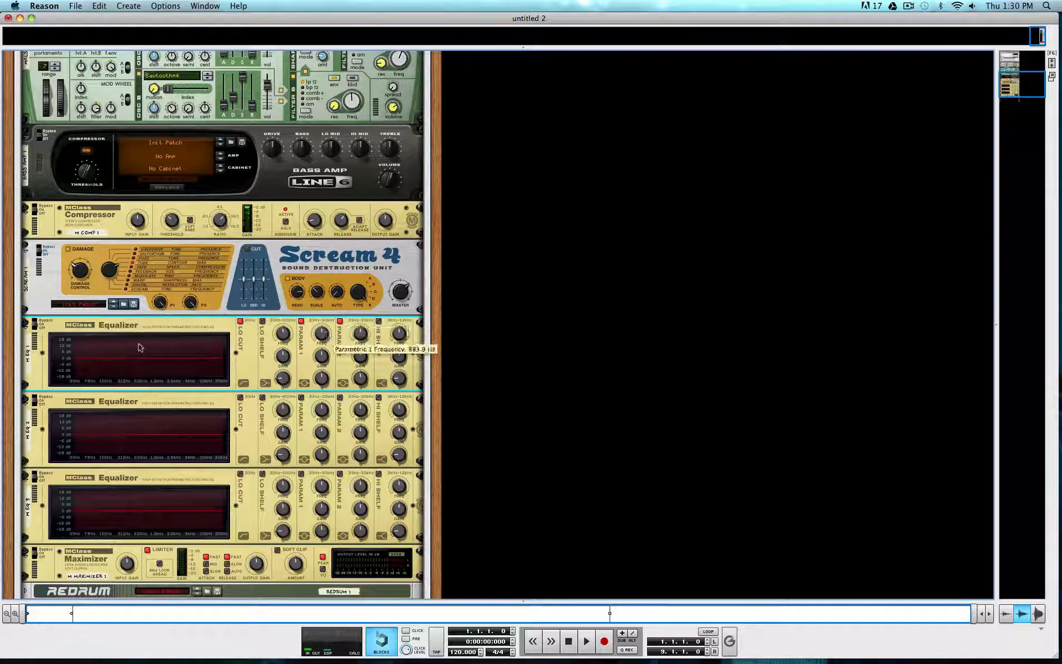
left_click_drag(327, 365, 327, 354)
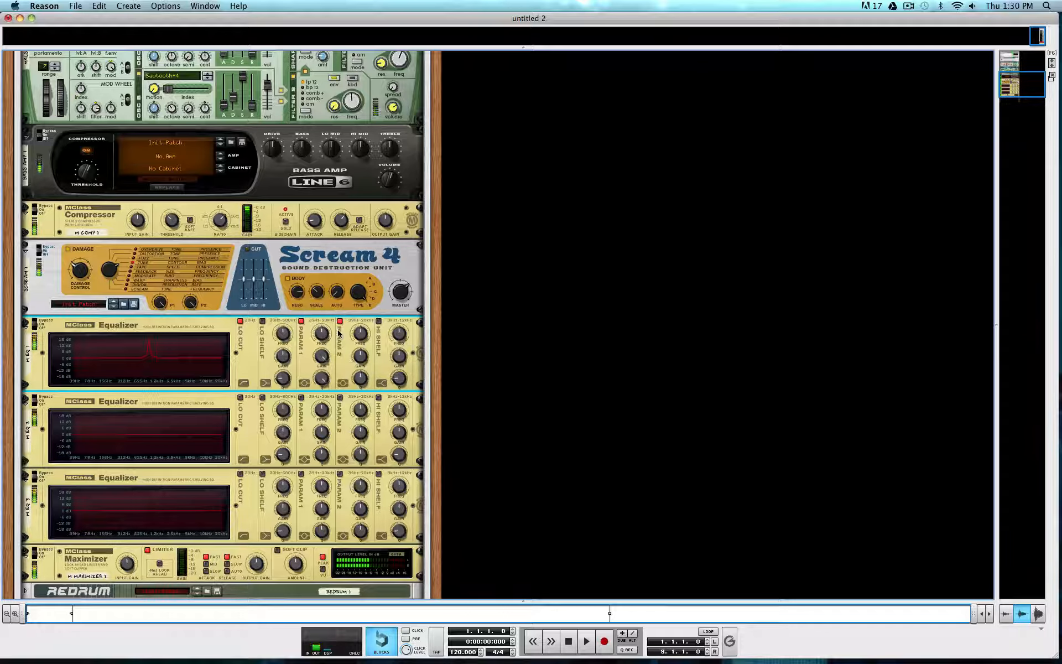
left_click_drag(326, 340, 329, 424)
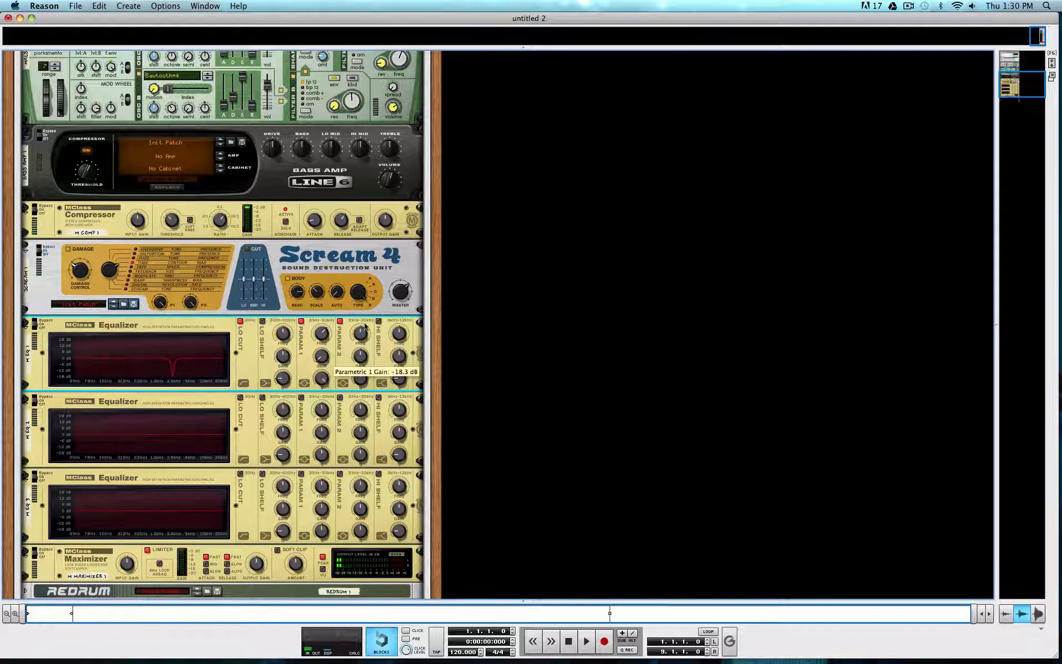
Sweep a narrow Parametric 2 boost upward on the first MClass Equalizer, then turn it into a deep cut above the Parametric 1 notch
left_click_drag(362, 359, 364, 329)
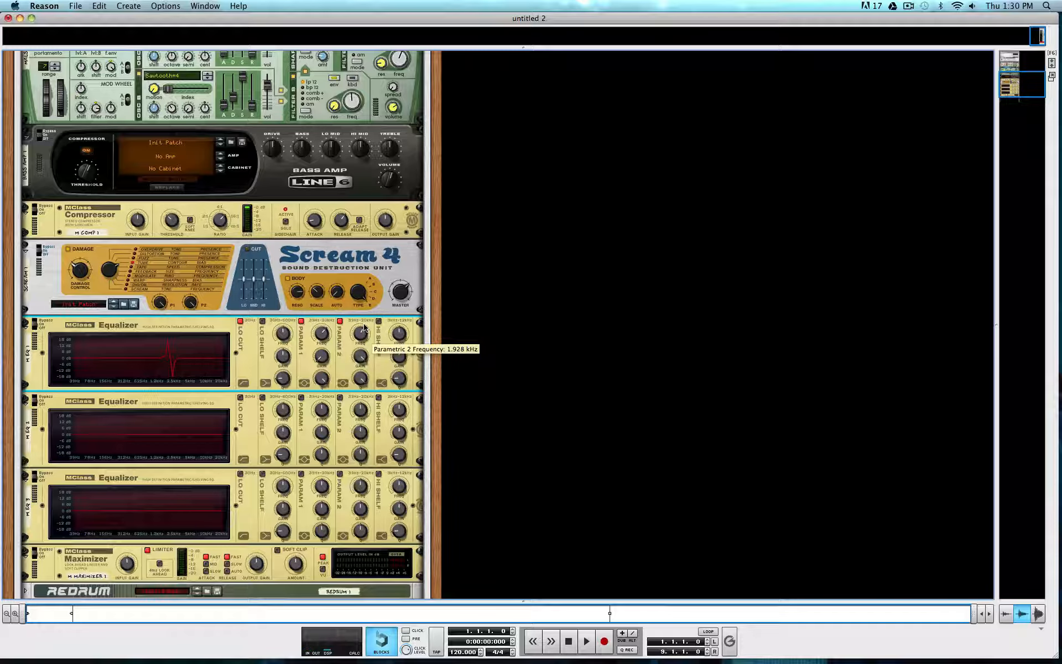
left_click_drag(363, 325, 363, 324)
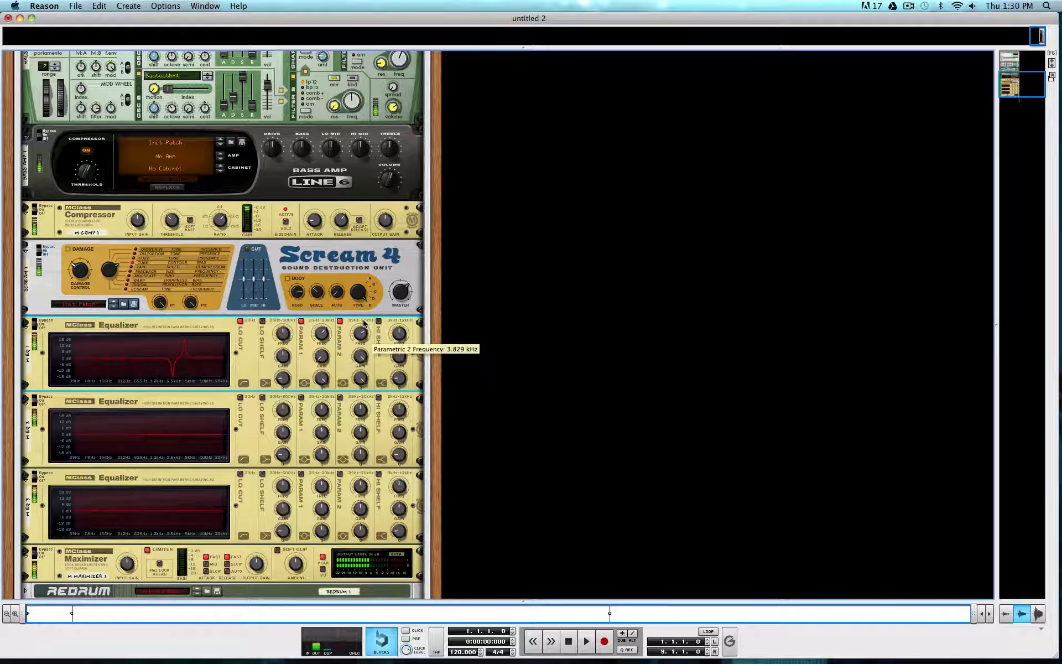
left_click_drag(364, 324, 363, 323)
left_click_drag(379, 490, 379, 497)
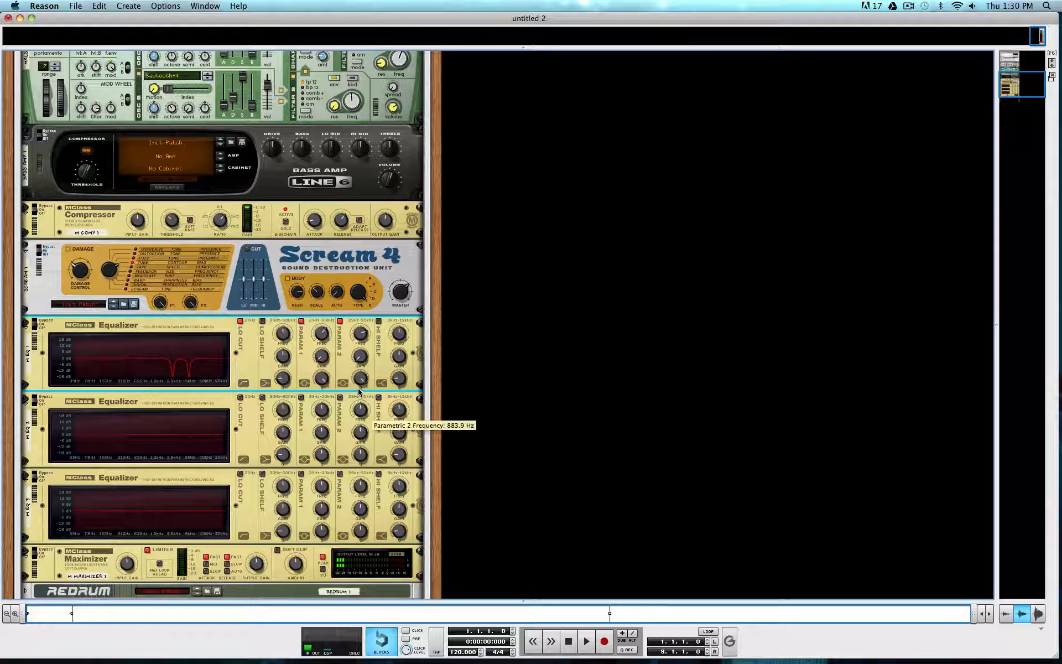
Enable both parametric bands on the second MClass Equalizer and shape them into two narrow, deep low-frequency cuts found by sweeping
left_click(301, 398)
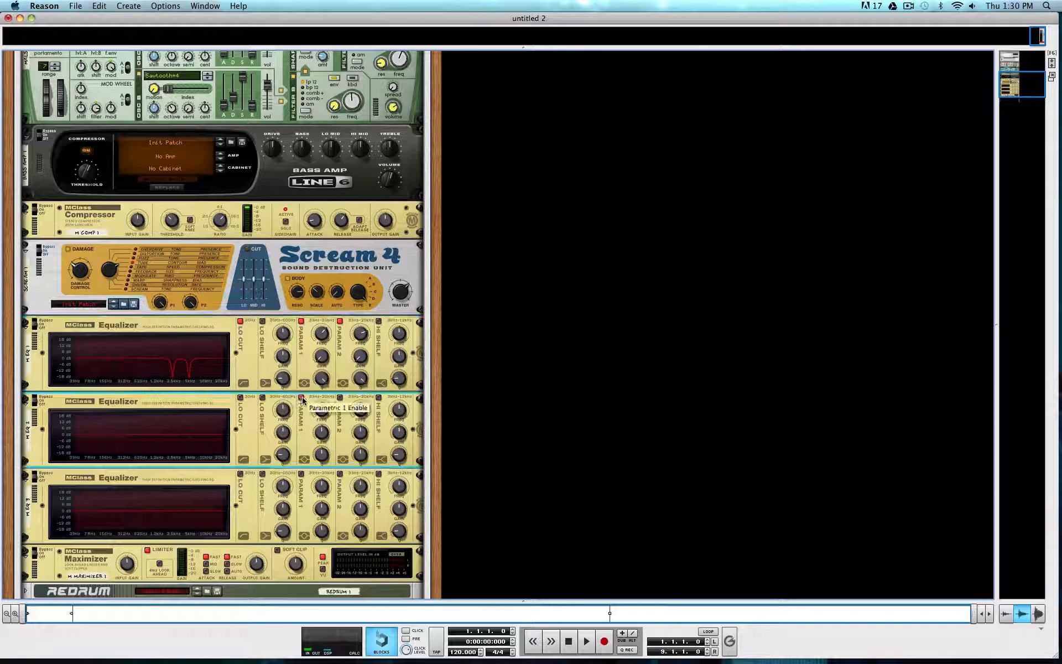
left_click(340, 398)
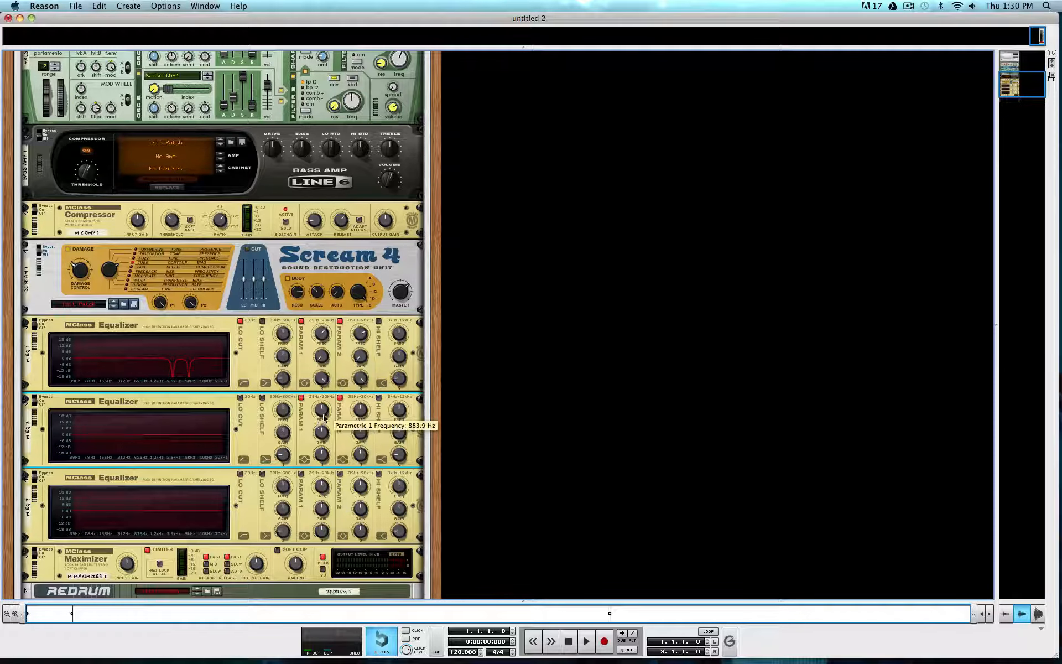
left_click_drag(325, 434, 339, 355)
left_click_drag(325, 451, 325, 380)
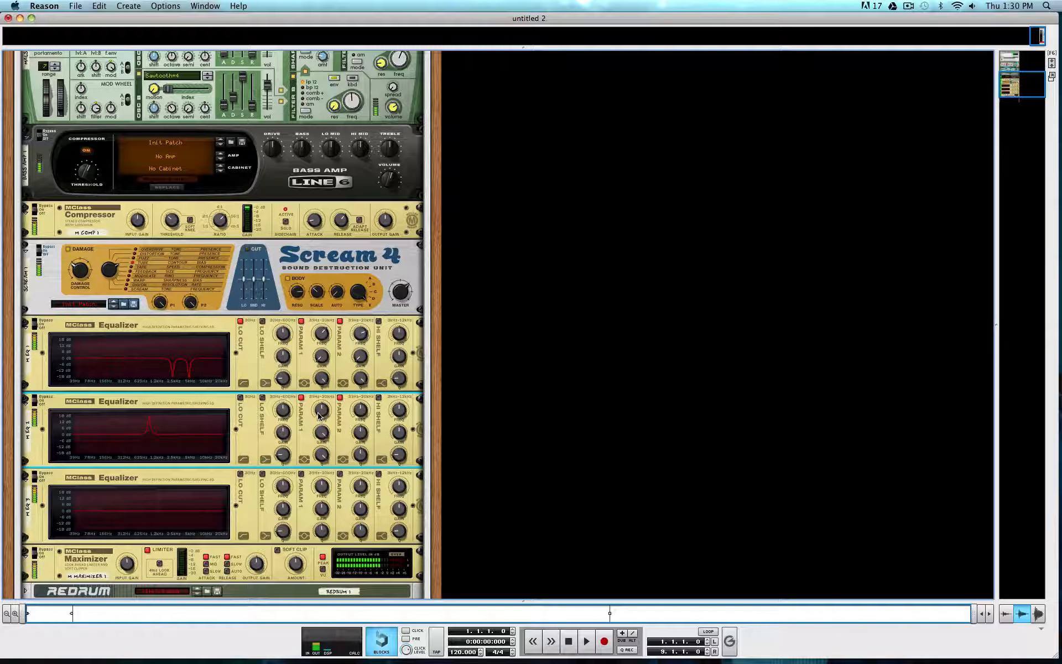
left_click_drag(319, 420, 328, 514)
left_click_drag(362, 435, 381, 356)
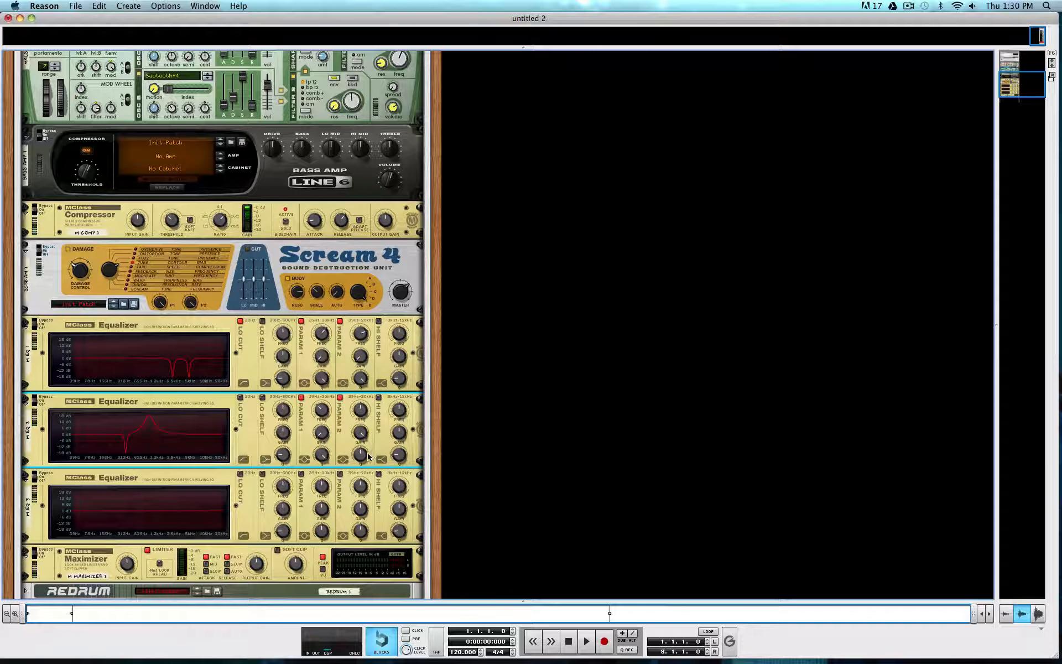
left_click_drag(359, 411, 369, 526)
Enable the parametric bands on the third MClass Equalizer and sweep Parametric 1 to a narrow, deep cut near the top of the spectrum
left_click(301, 475)
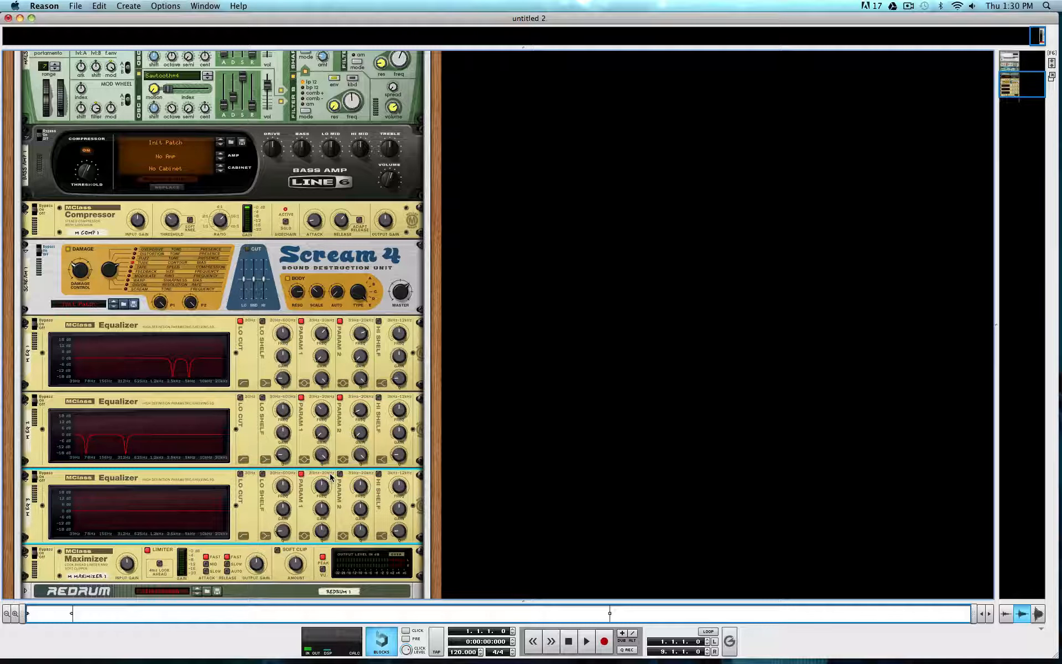
left_click_drag(321, 512, 321, 434)
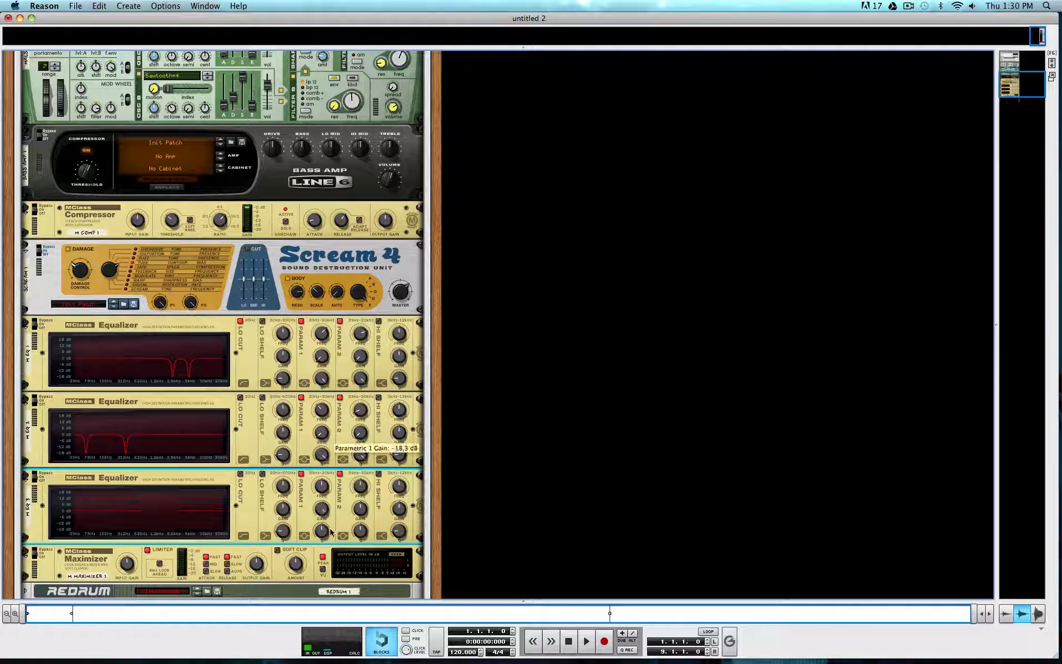
left_click_drag(321, 532, 322, 434)
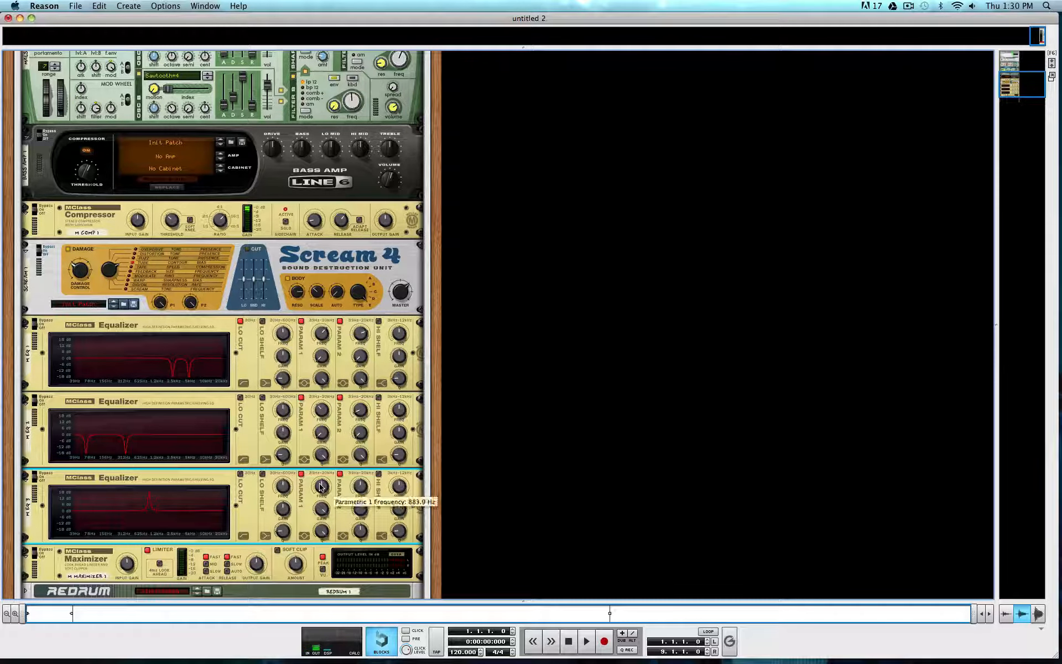
left_click_drag(321, 487, 323, 475)
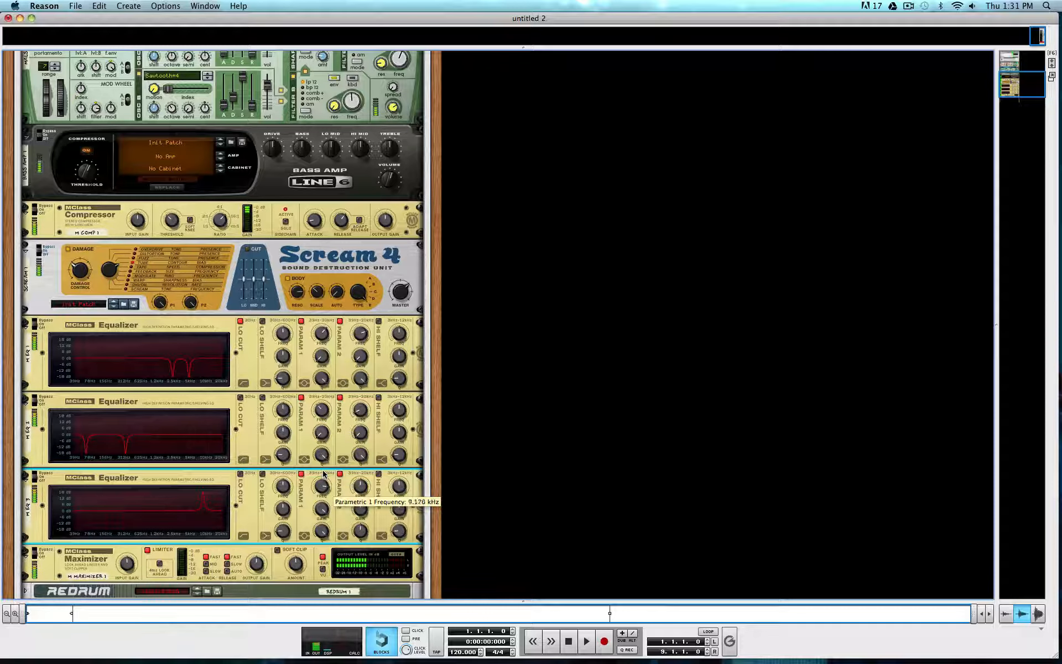
left_click_drag(323, 474, 322, 592)
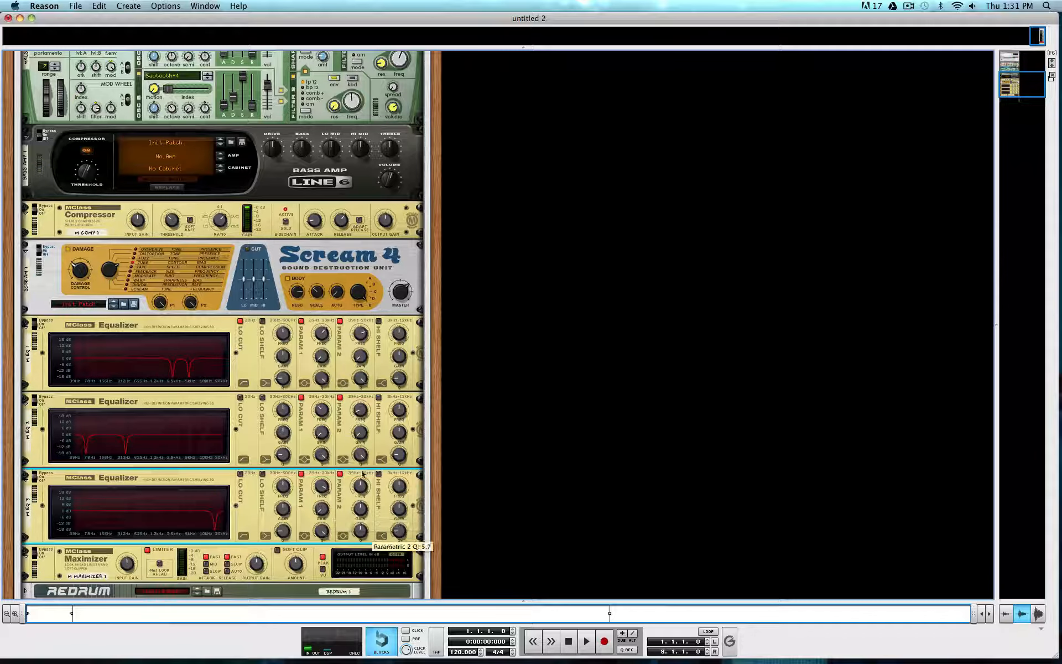
Sweep a narrow Parametric 2 boost on the third MClass Equalizer and turn it into a deep cut in the upper mids
left_click_drag(360, 510, 361, 453)
left_click_drag(360, 534, 360, 529)
mouse_move(363, 488)
left_mouse_down()
mouse_move(359, 508)
mouse_move(362, 486)
left_mouse_up()
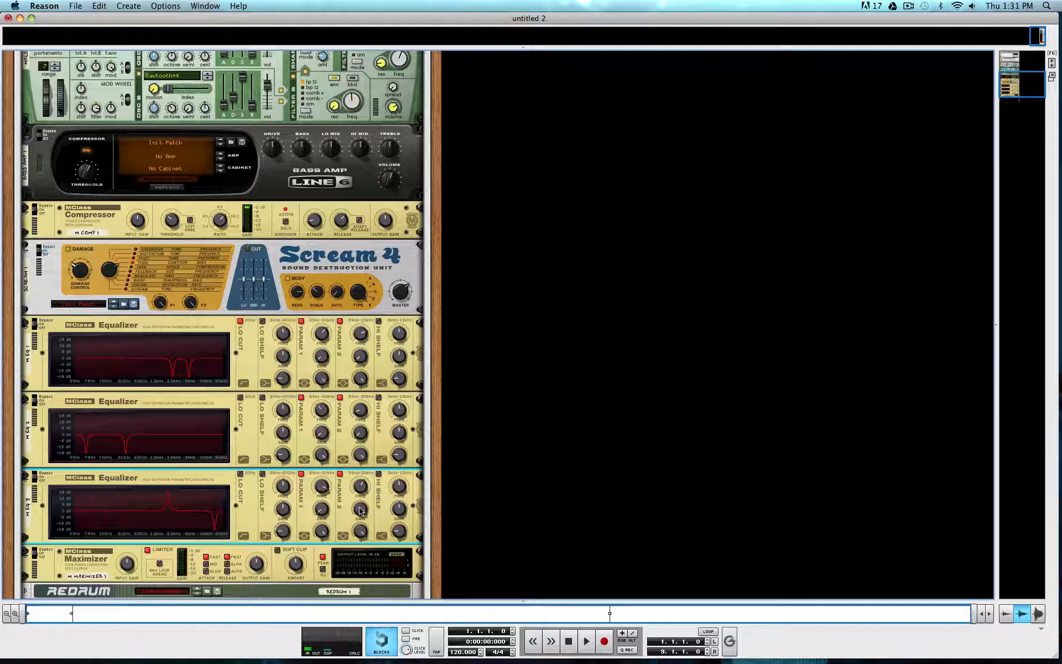
left_click_drag(361, 507, 390, 640)
Enable the third MClass Equalizer's Hi Shelf with a gain of 3.4 dB and switch on its Lo Cut
left_click(379, 473)
left_click_drag(395, 514, 396, 512)
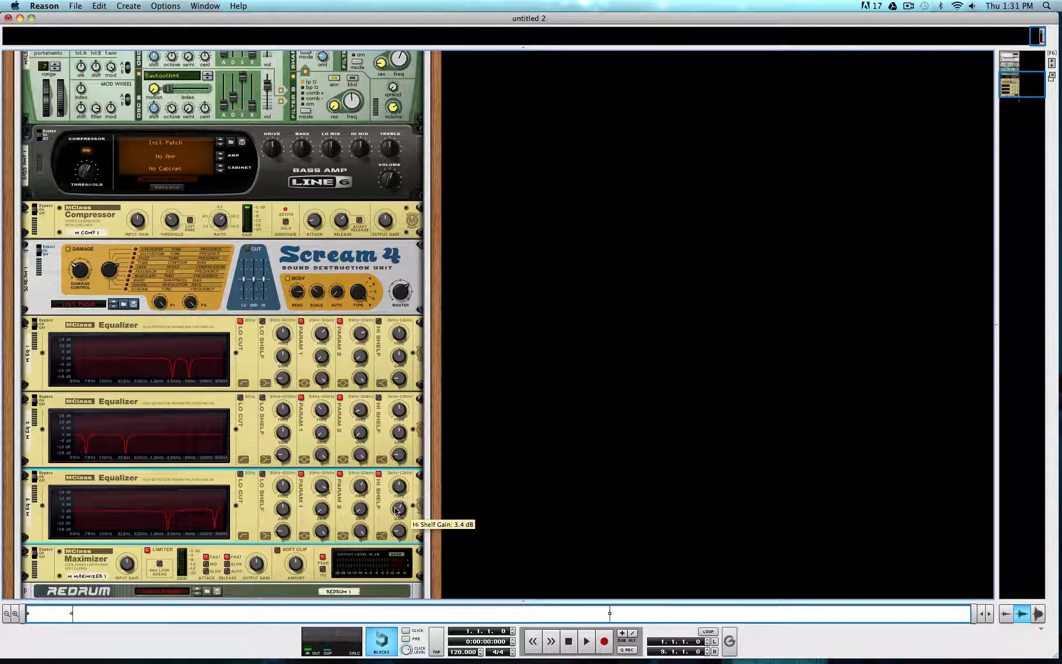
scroll(396, 512, "down", 3)
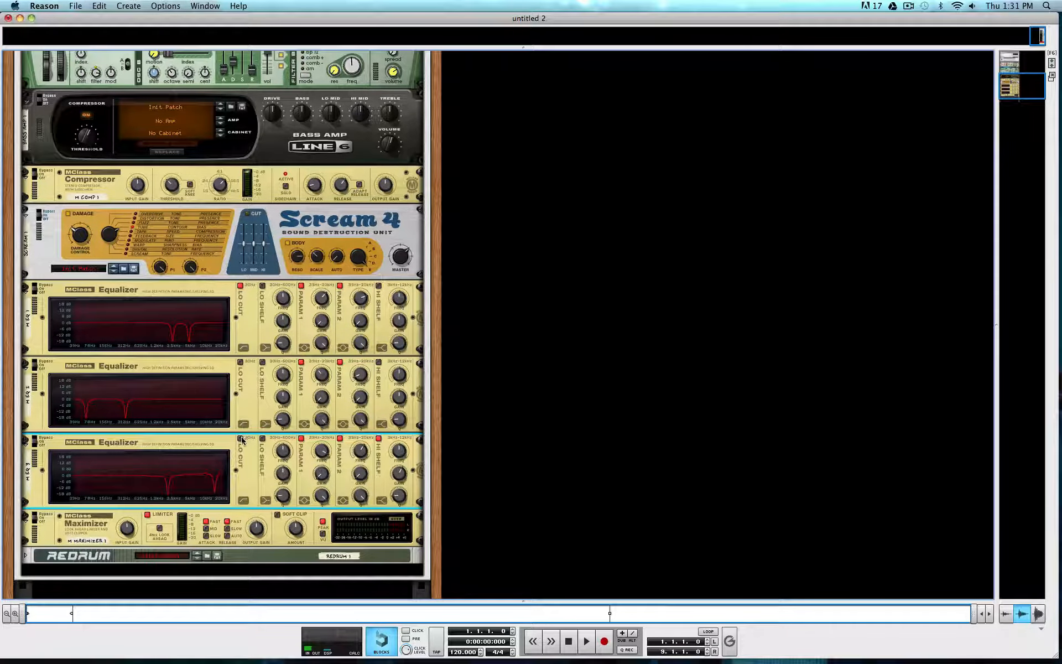
left_click(240, 439)
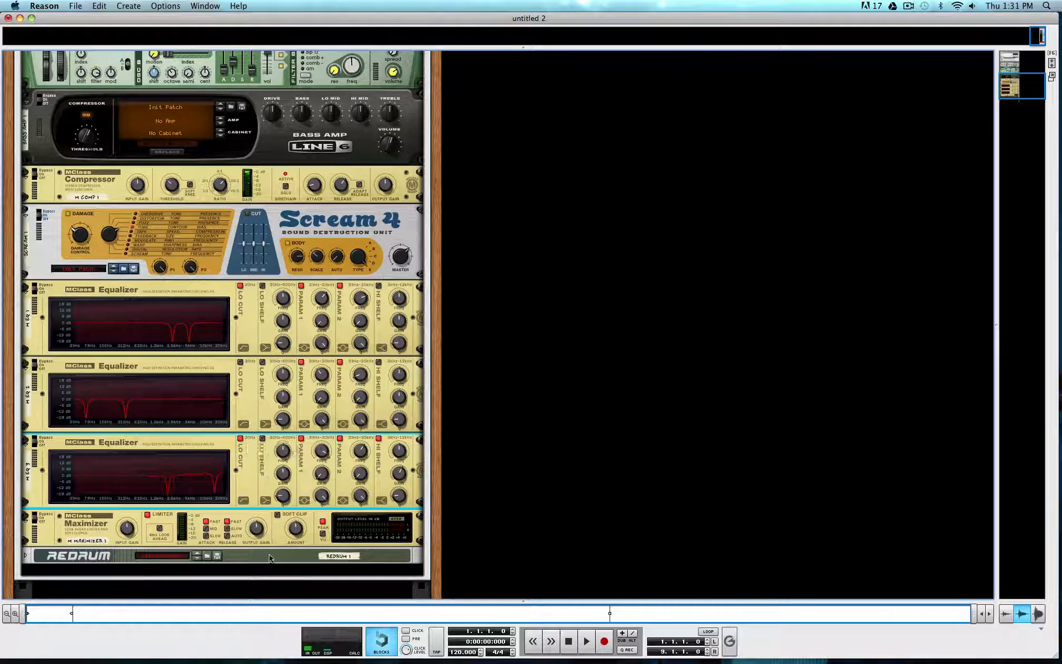
Switch off the MClass Maximizer's Limiter, set its release to Auto, and enable Soft Clip with an amount of 100
left_click(148, 516)
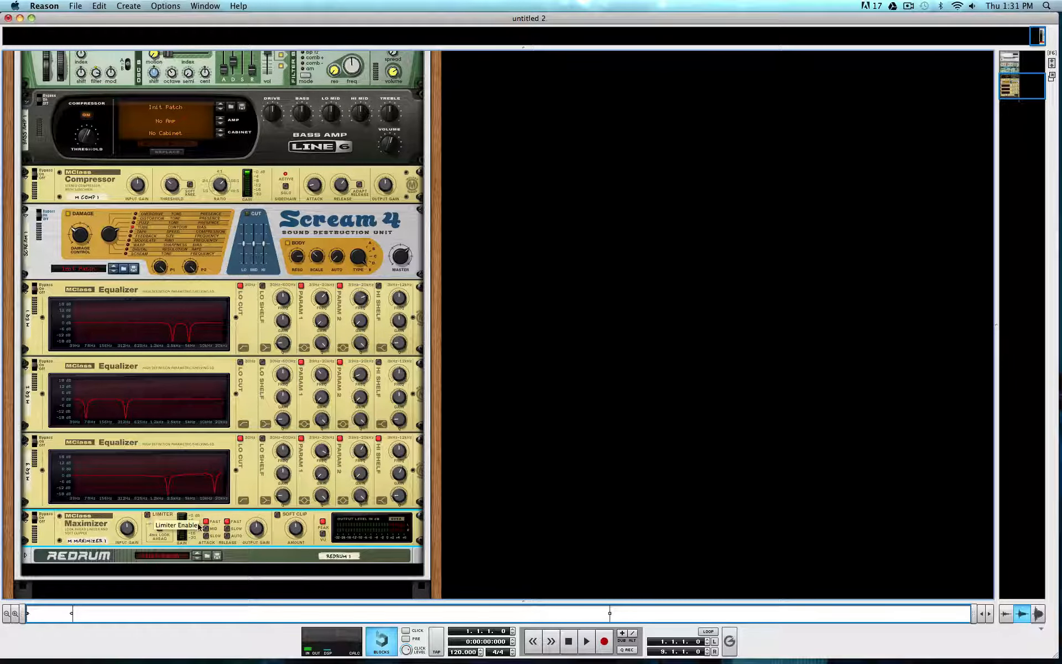
left_click(278, 515)
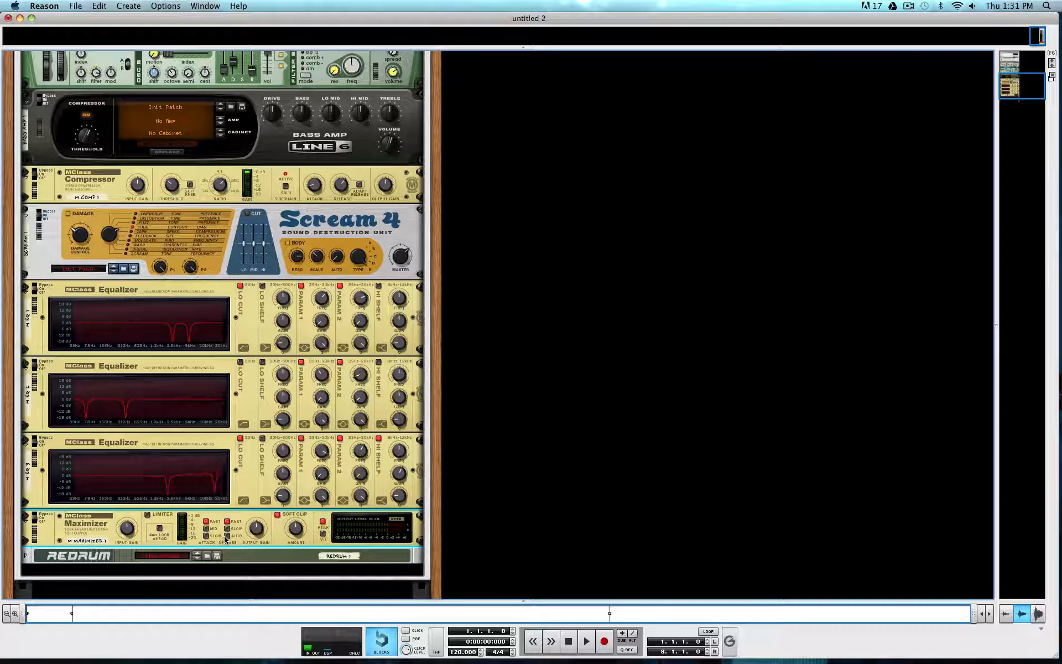
left_click_drag(297, 530, 296, 521)
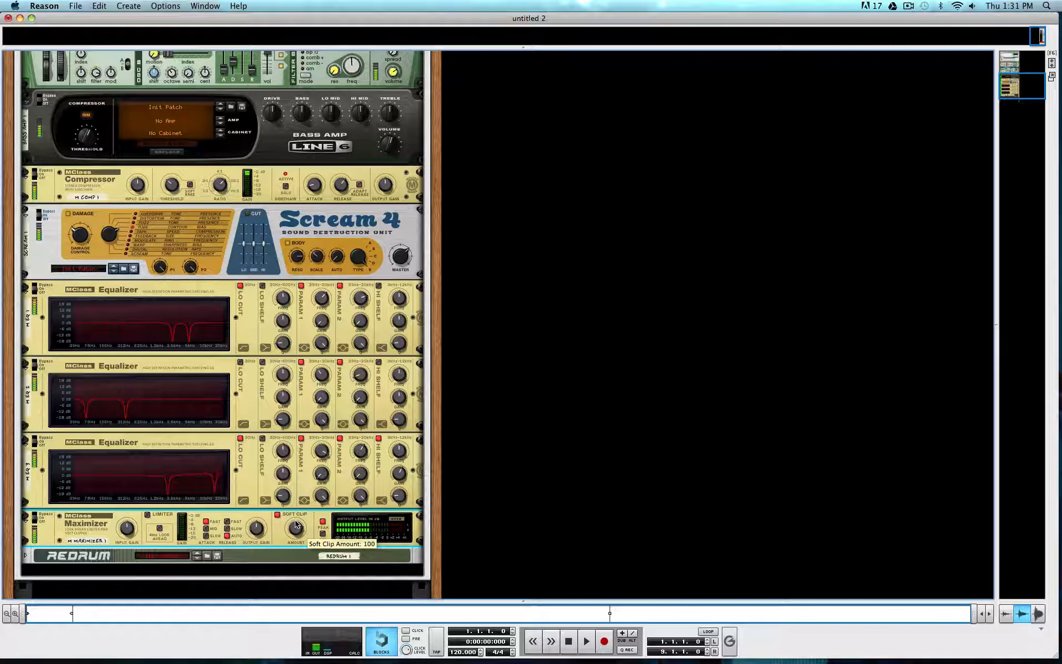
Lower the Level of Pulsar's LFO 1 and set its tempo-synced Rate to 1/8
scroll(121, 446, "up", 10)
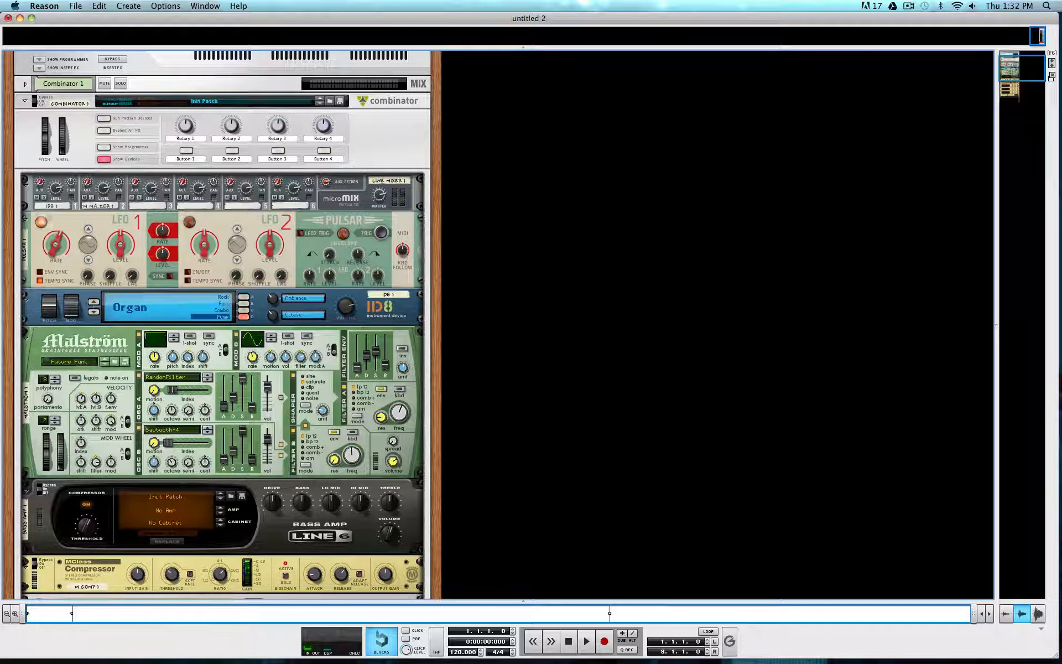
left_click(119, 258)
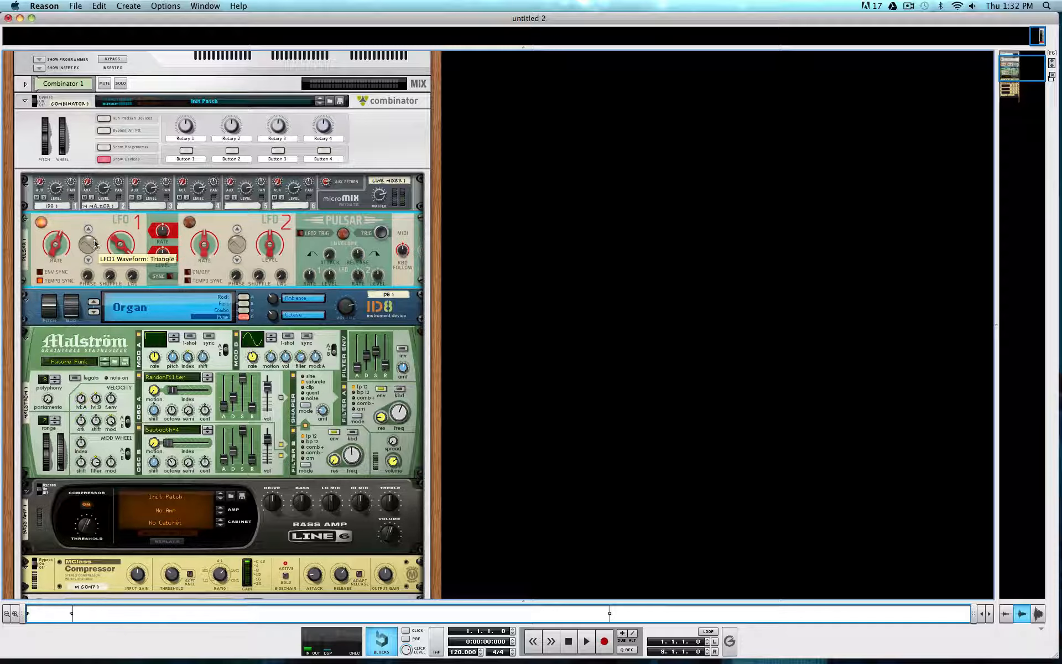
left_click_drag(99, 237, 50, 241)
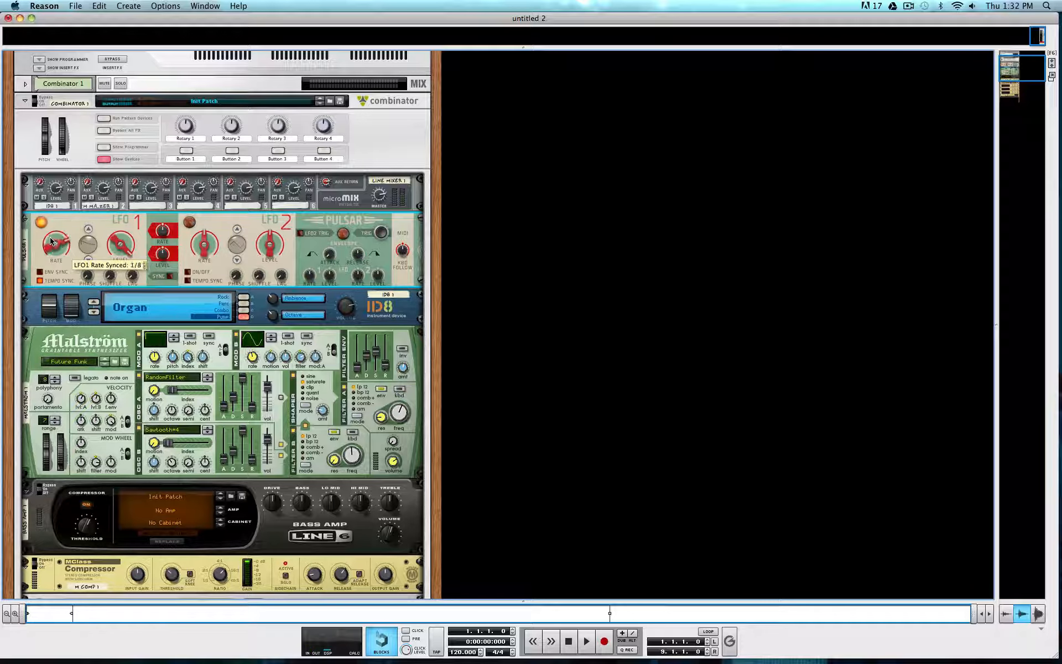